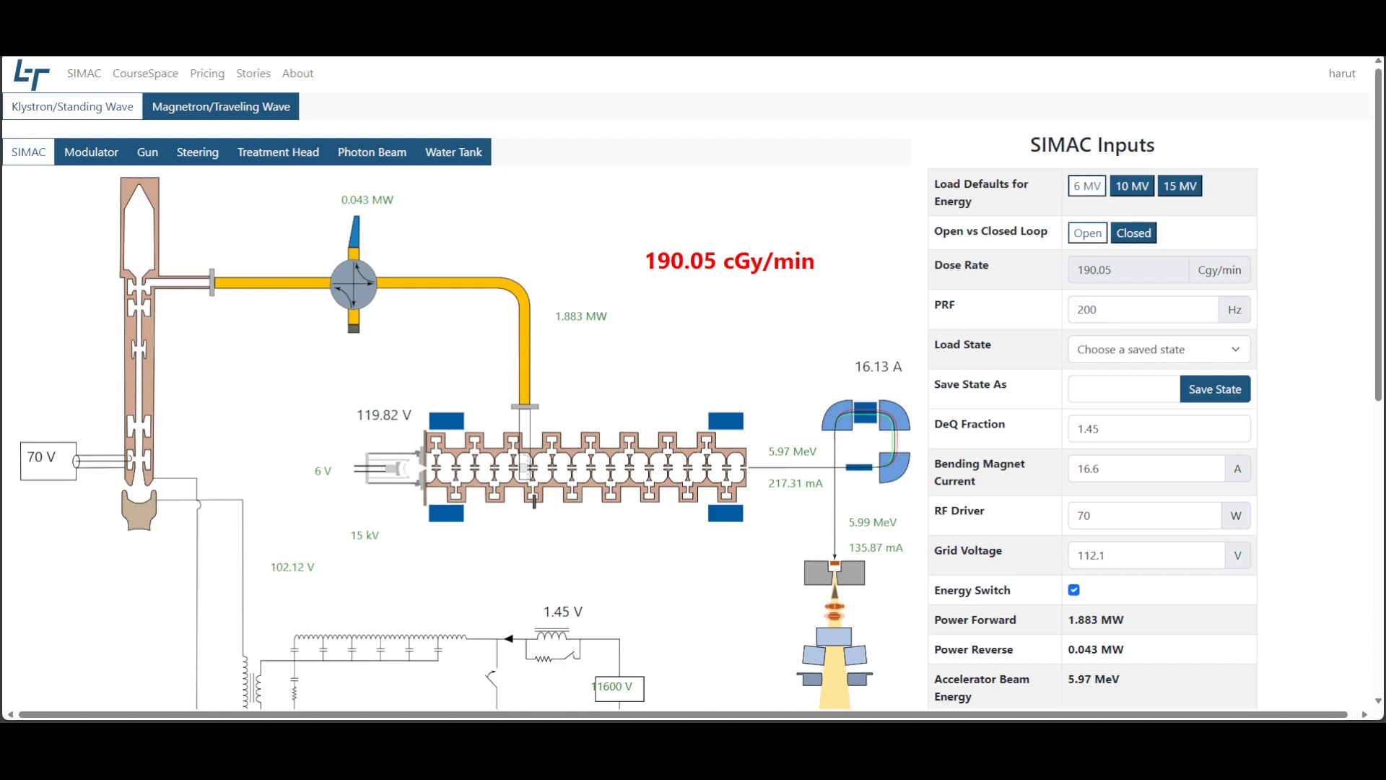
Run the simulator with the 6 MV default beam parameters
scroll(1019, 242, down, 4)
scroll(1019, 280, down, 3)
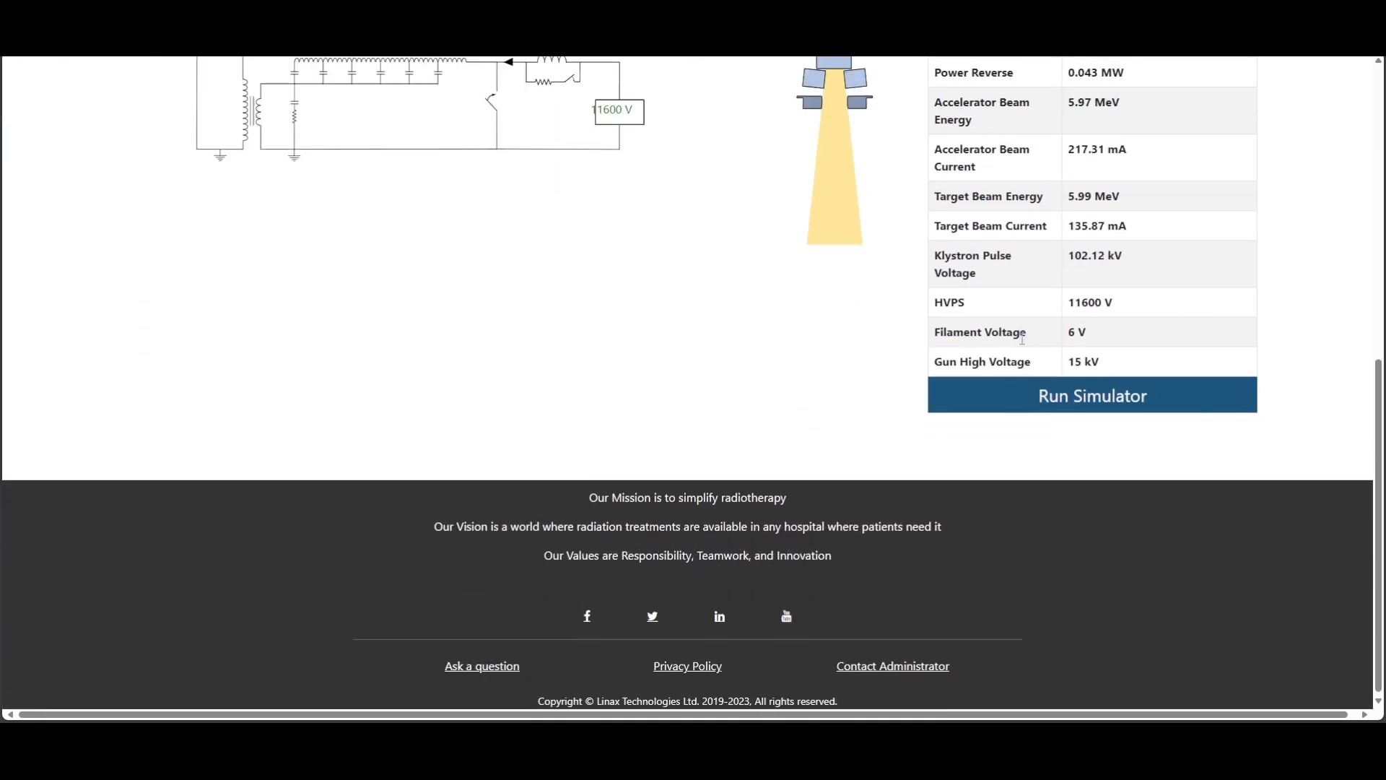
click(1063, 404)
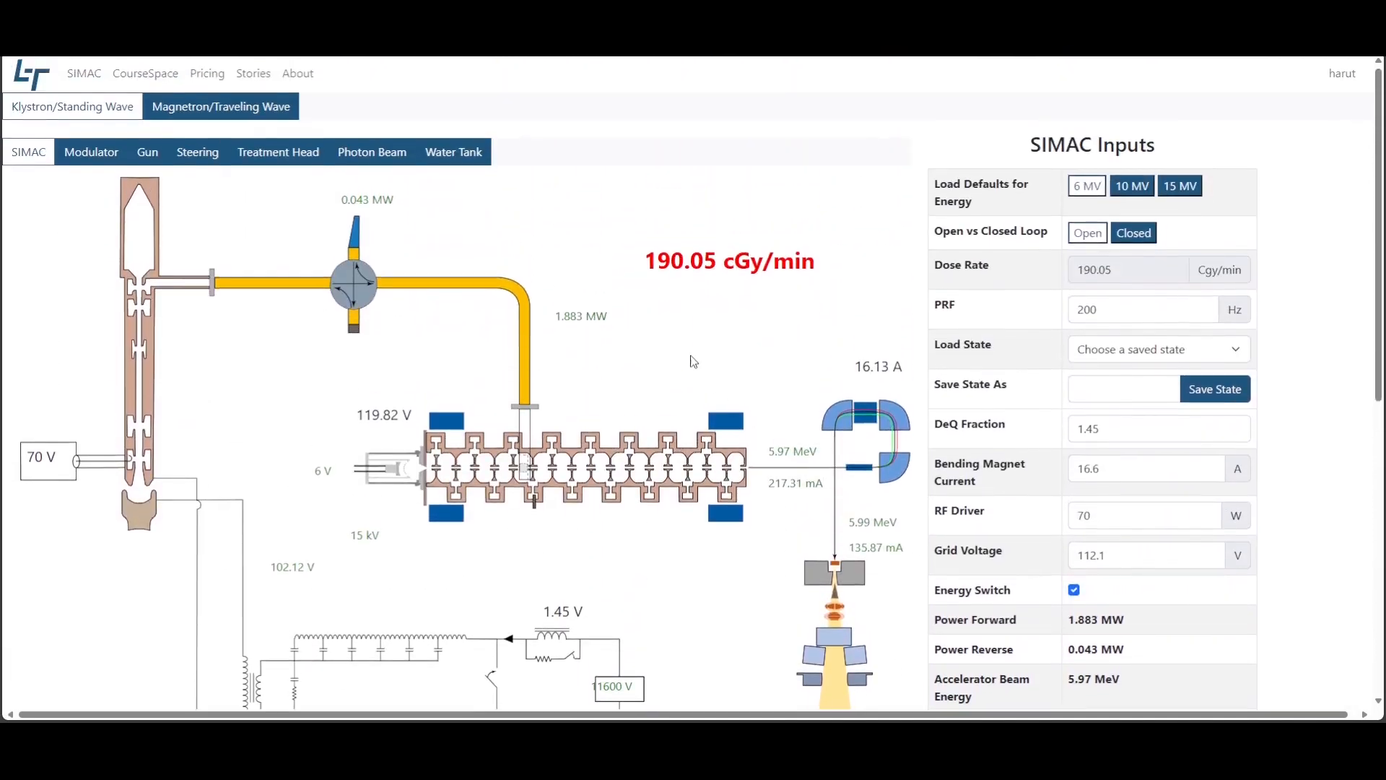
Open the treatment head view and add the dmax profile to the 10 cm depth beam profiles
click(272, 160)
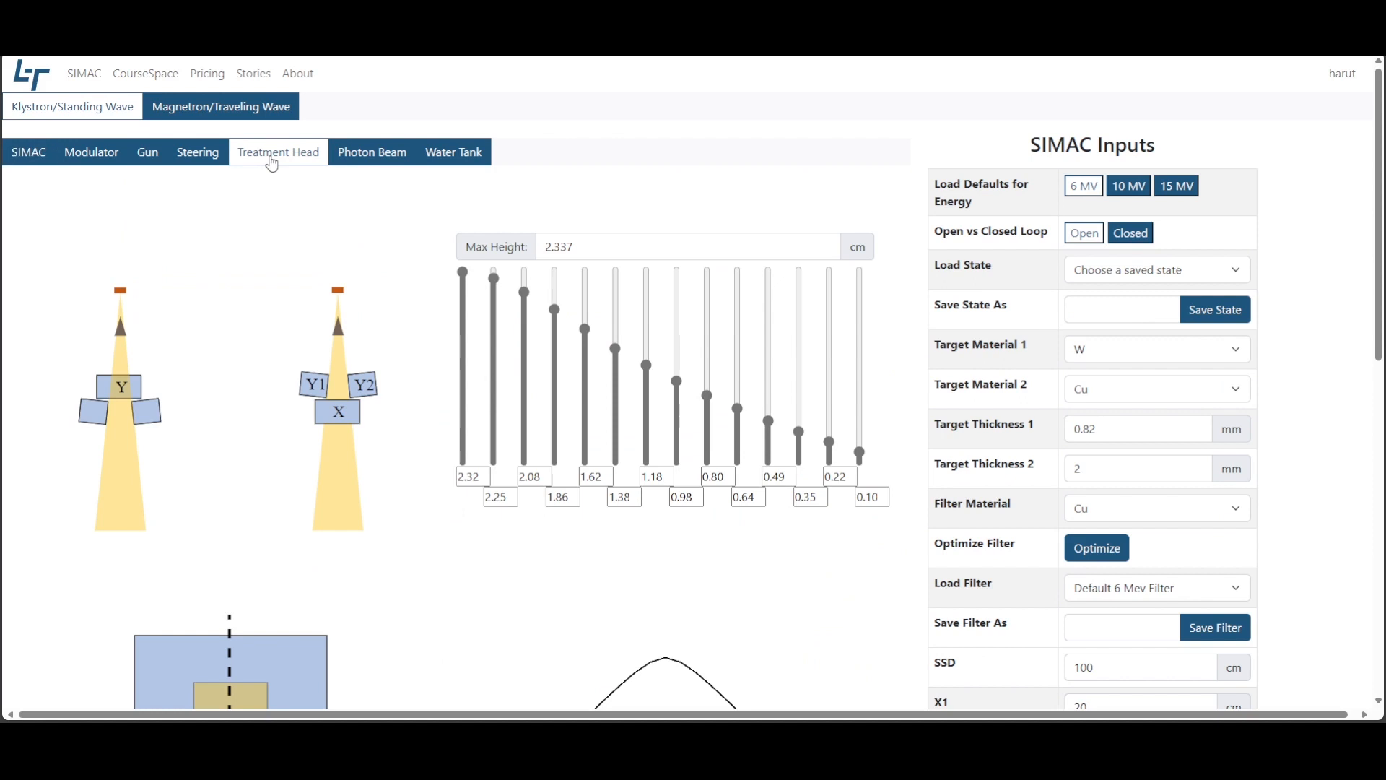
scroll(408, 313, down, 5)
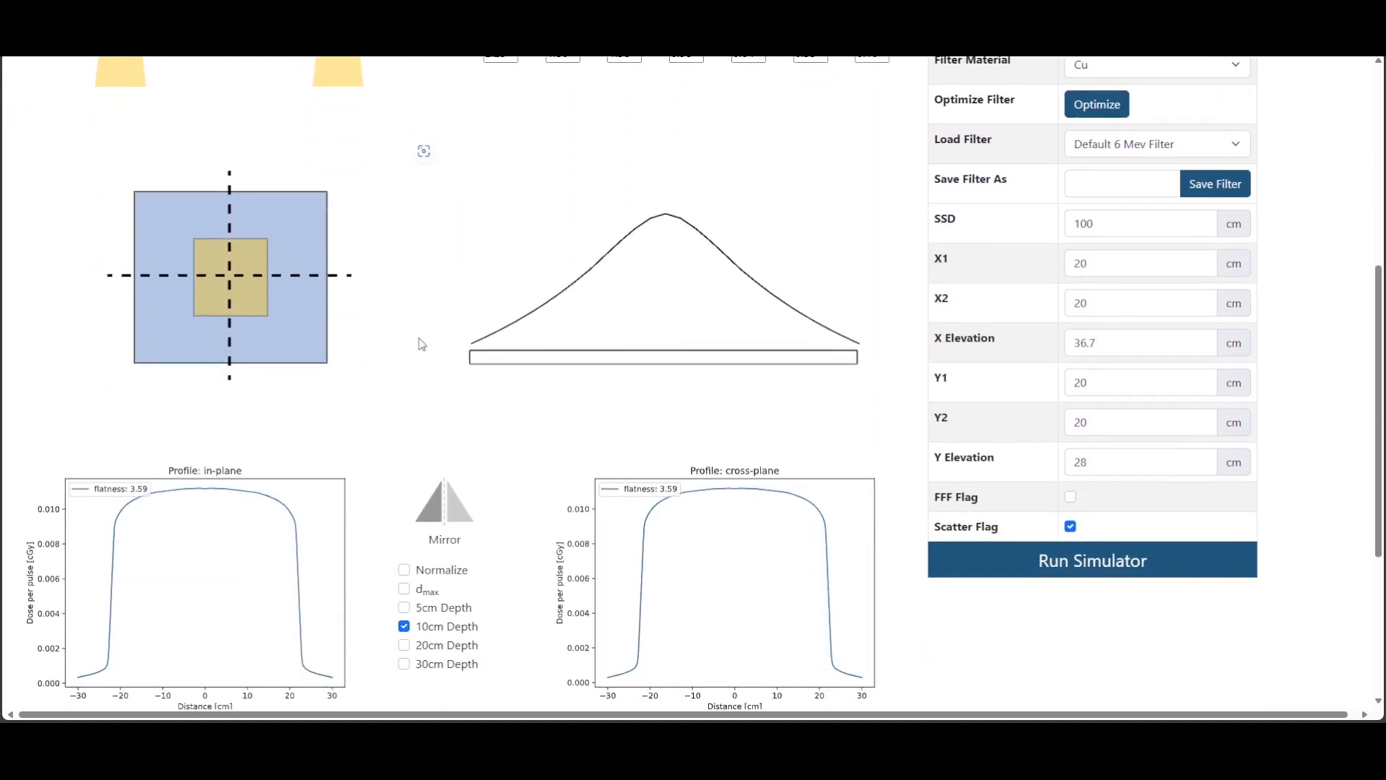
scroll(421, 343, down, 2)
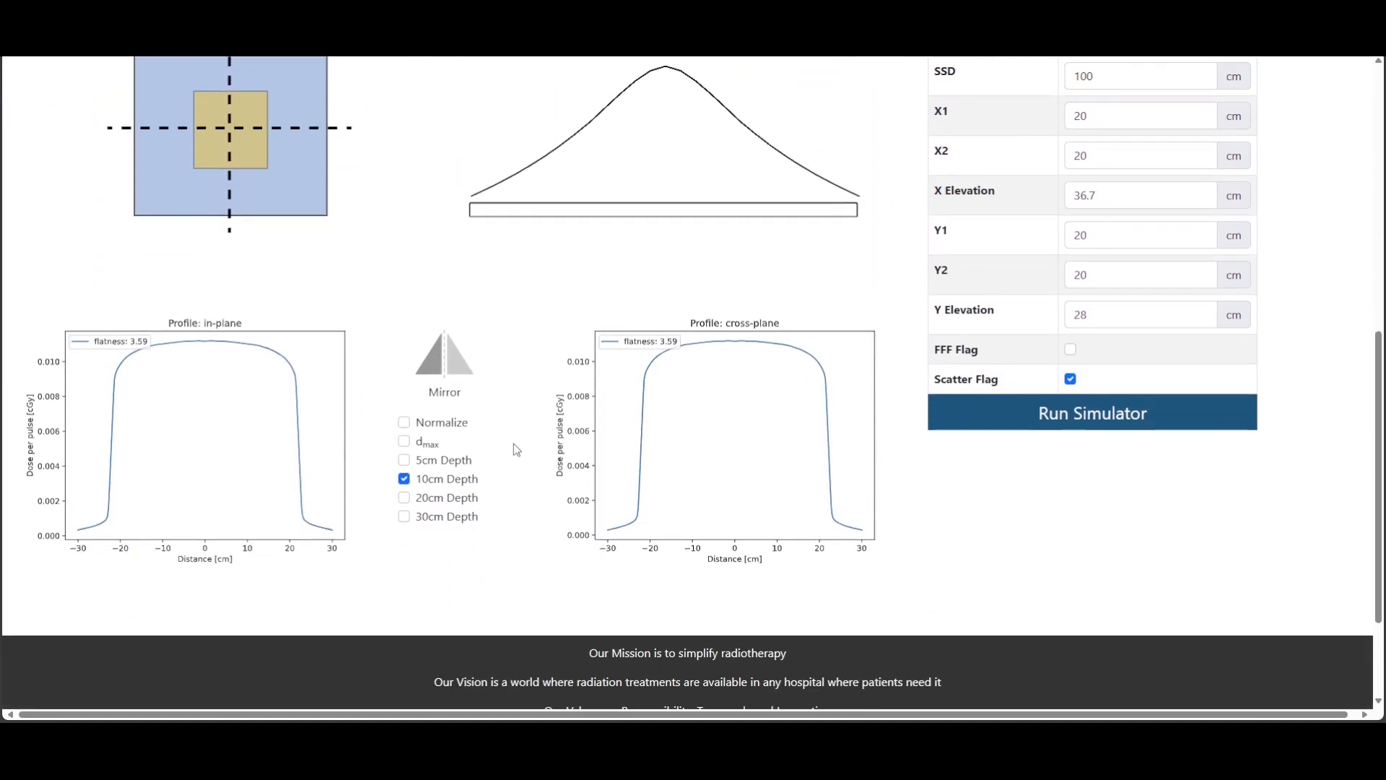
click(406, 443)
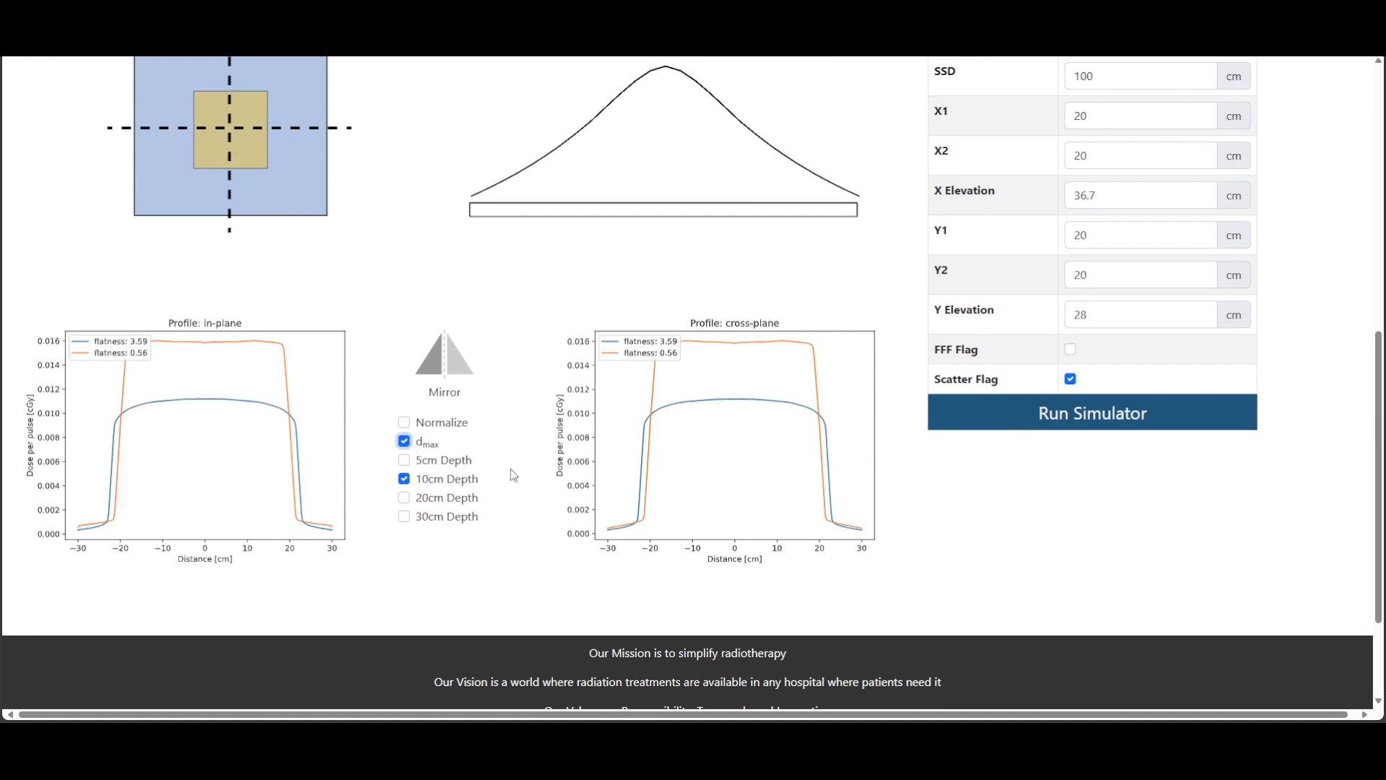
Set the X1 and X2 jaw positions to 2.5 cm each
mouse_move(985, 117)
scroll(1095, 278, up, 2)
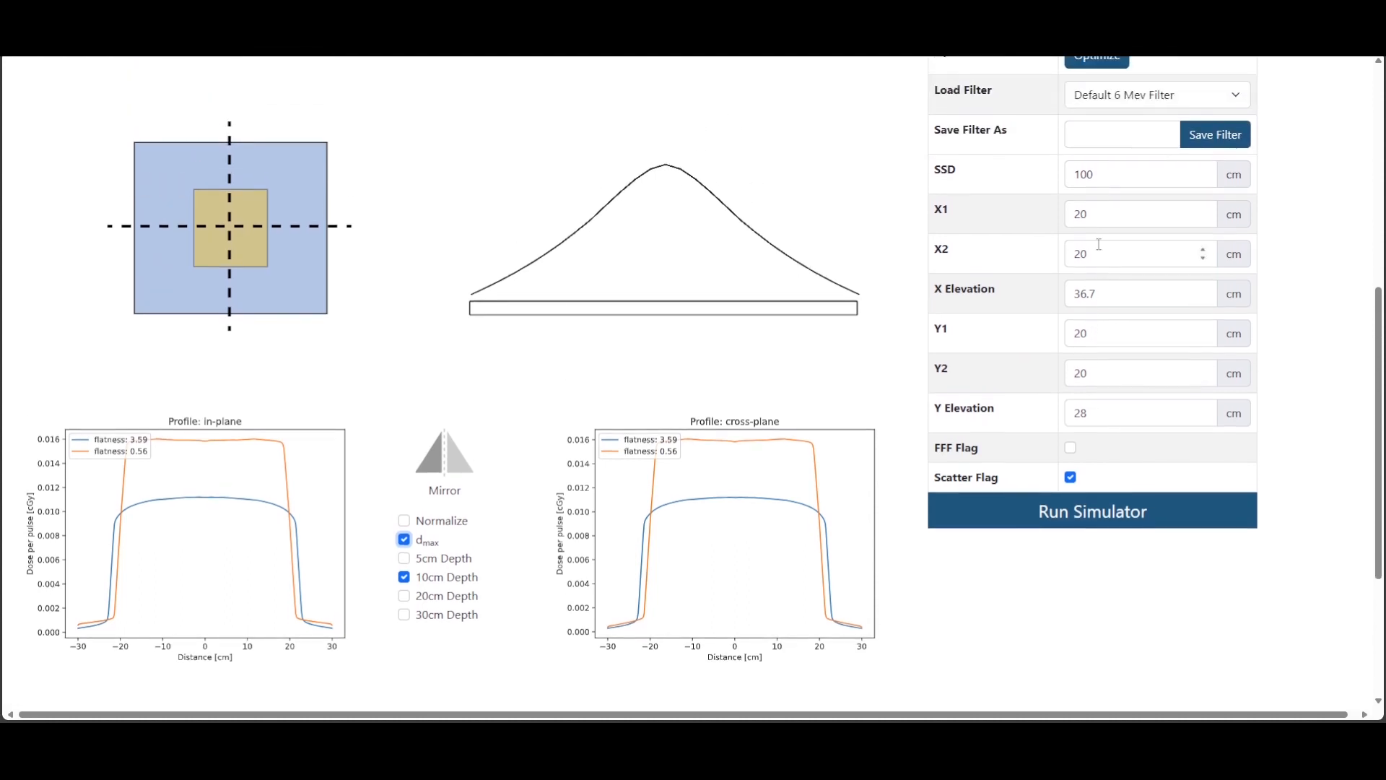
click(1096, 216)
double_click(1096, 216)
text(2.5)
click(1096, 258)
double_click(1096, 259)
text(2.5)
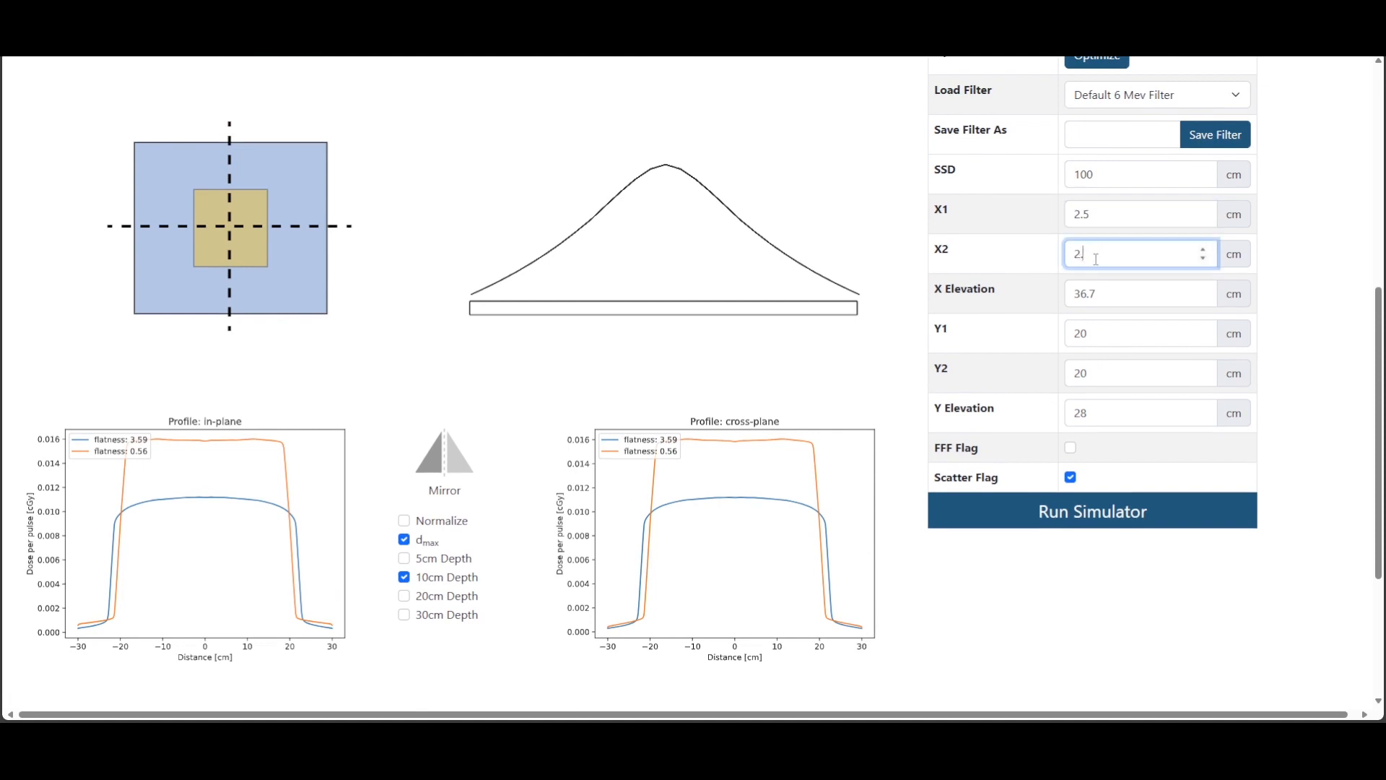
Set the Y1 and Y2 jaw positions to 2.5 cm each
click(1095, 331)
double_click(1096, 331)
text(2)
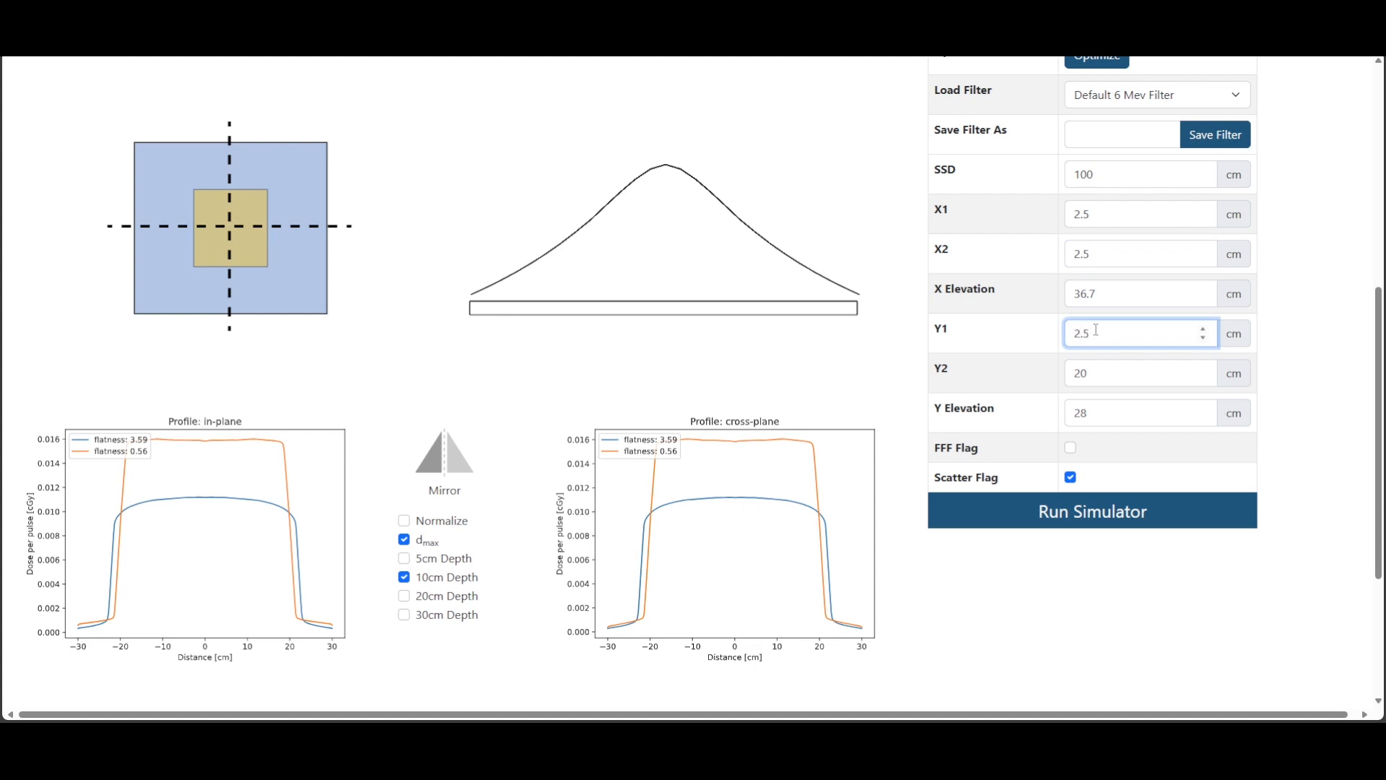
click(1097, 372)
double_click(1097, 373)
text(2.5)
Run the simulator for the small field and save the state as "5 cm"
click(1079, 513)
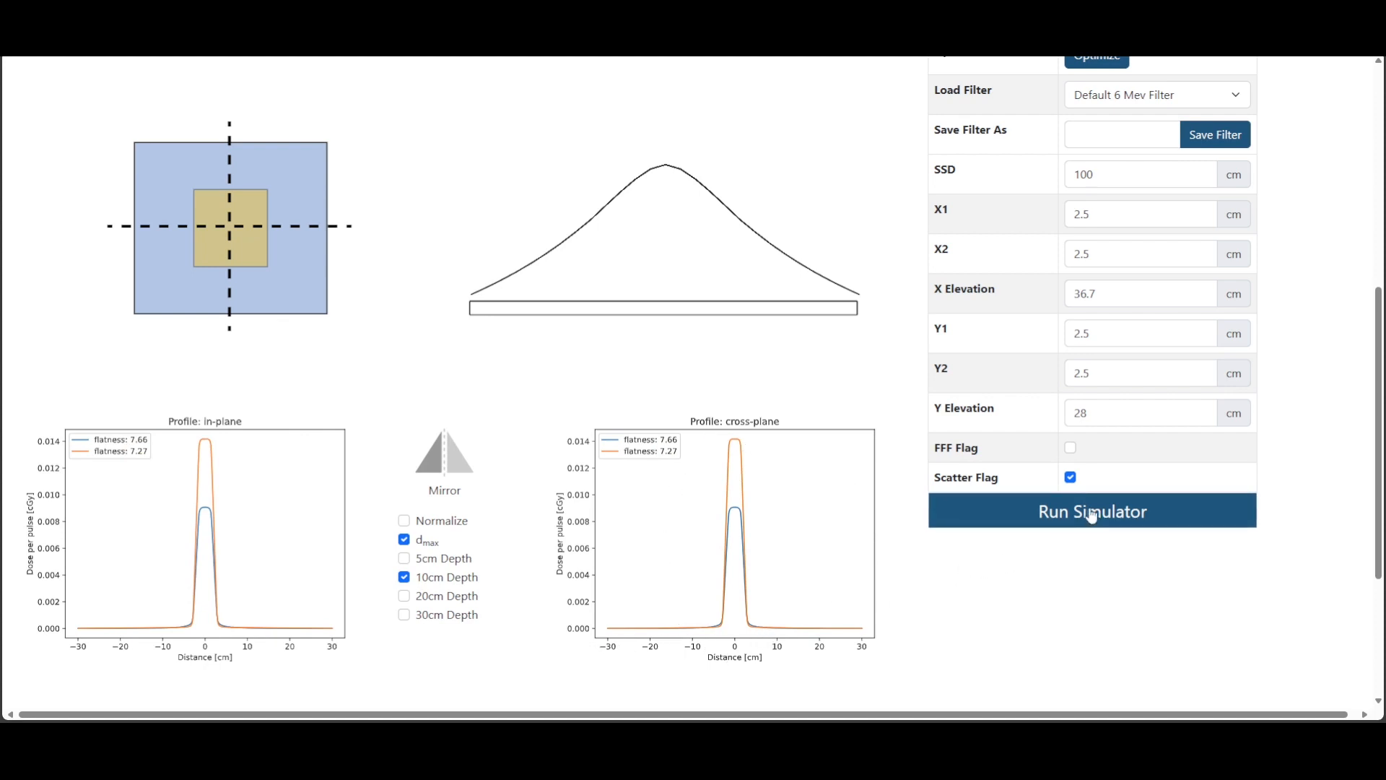
scroll(1087, 515, up, 7)
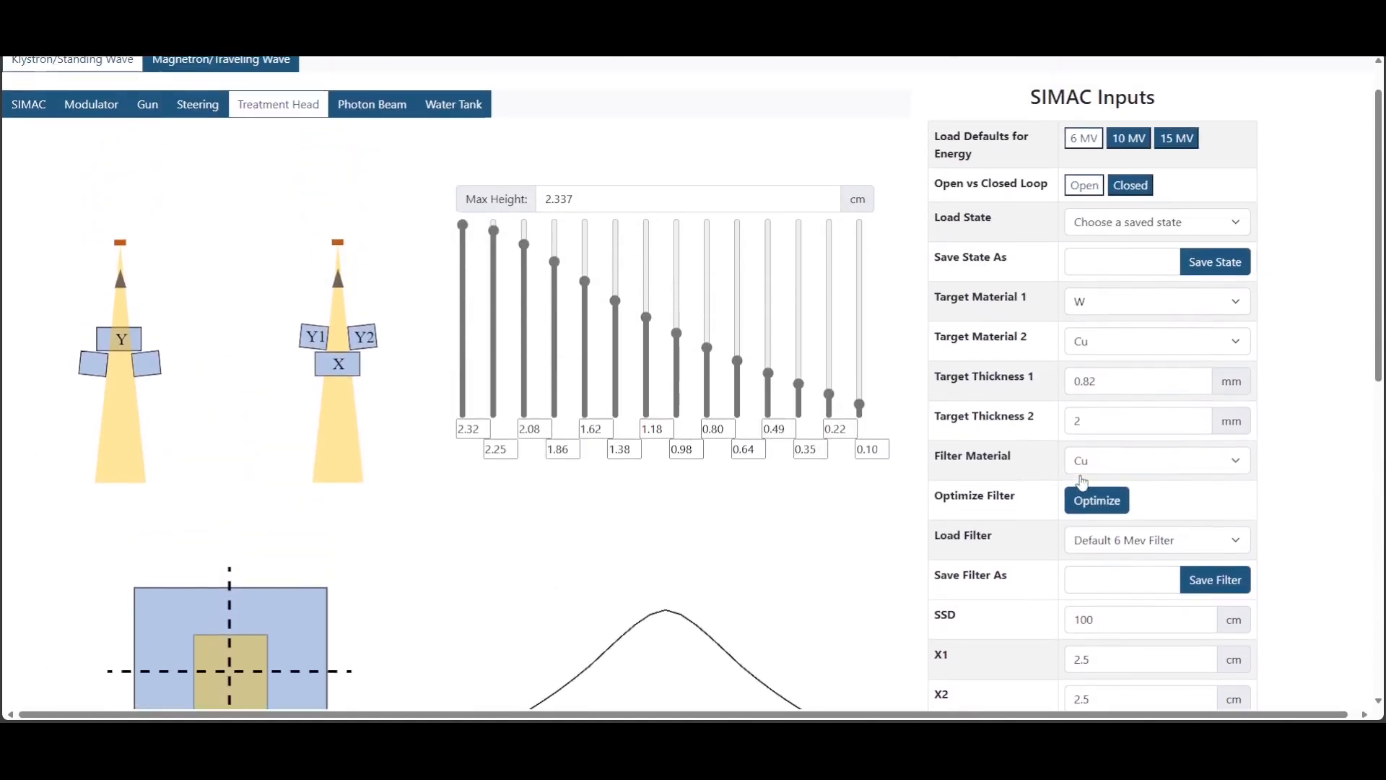
click(1103, 309)
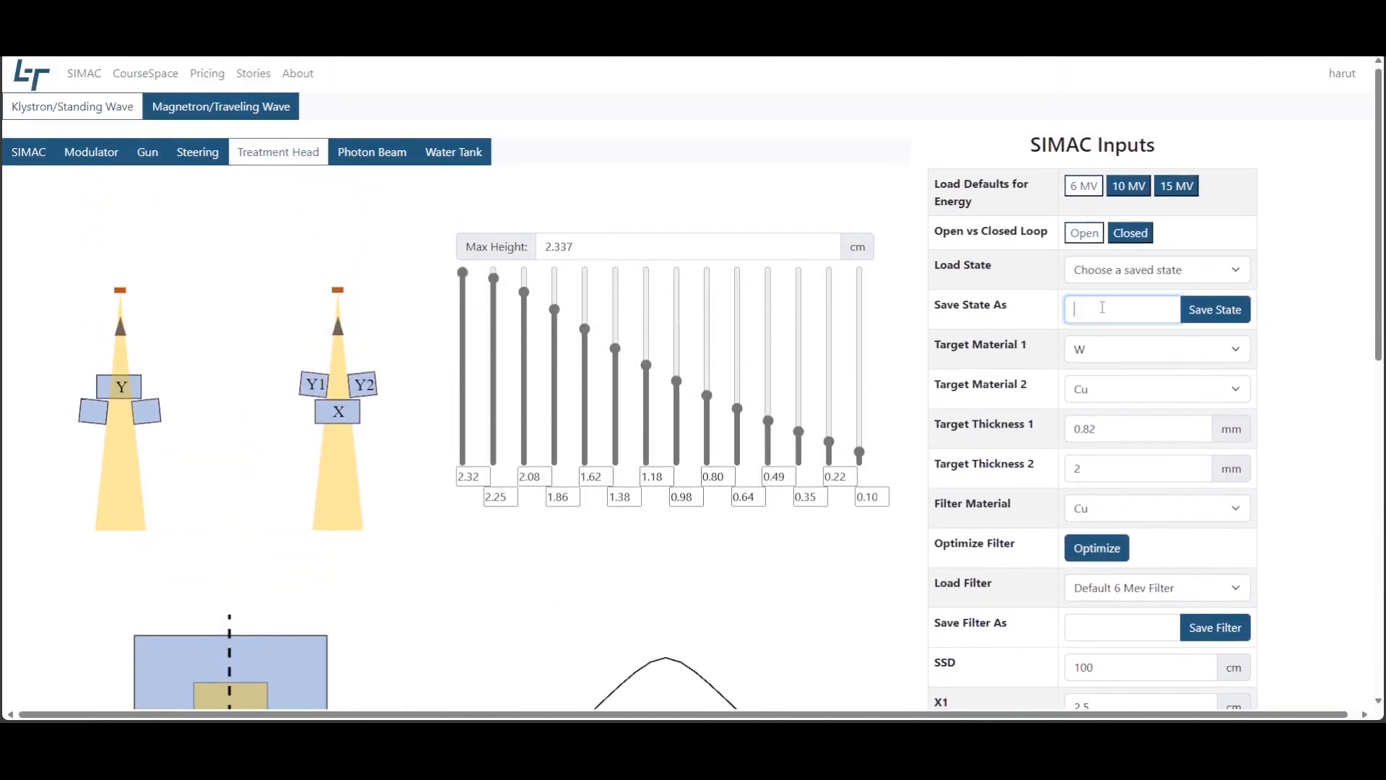
text(5 cm)
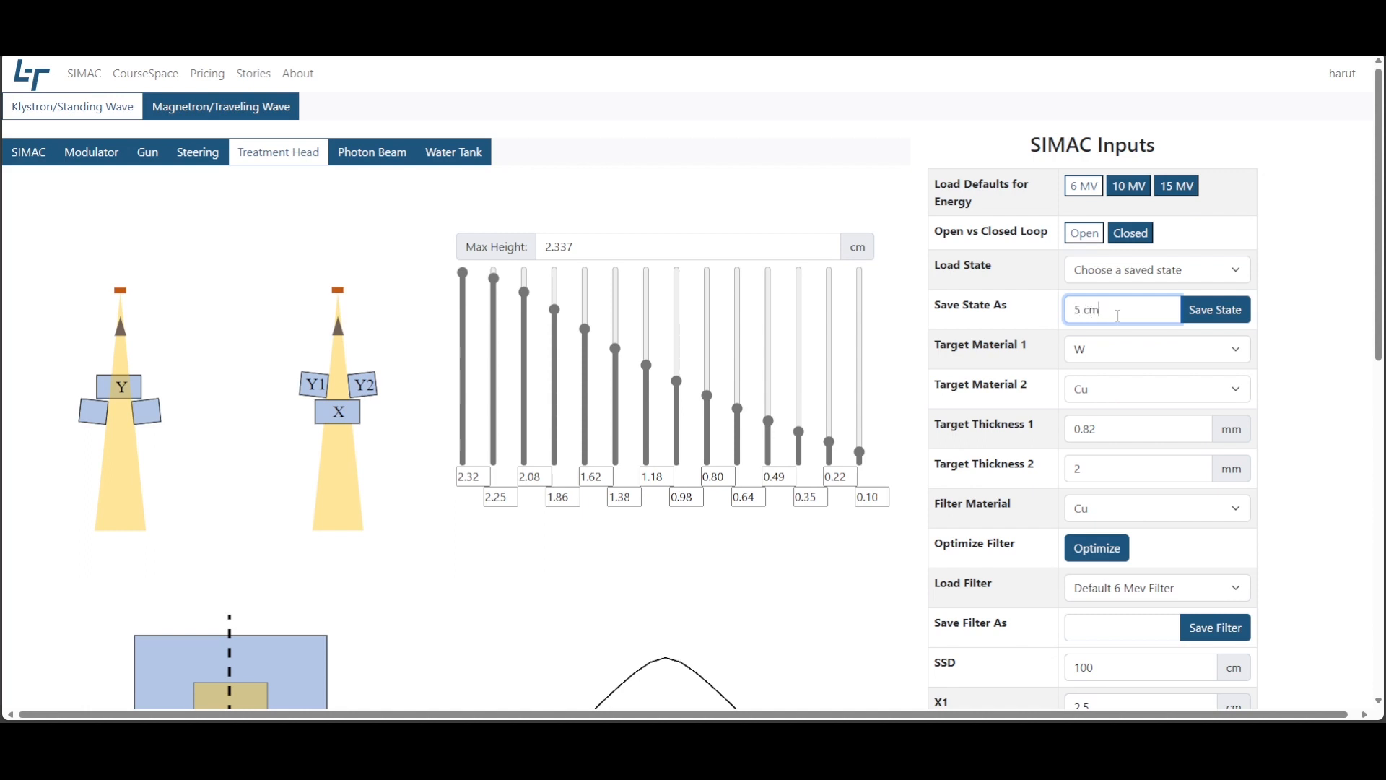
click(1218, 315)
Set the X1, X2, Y1 and Y2 jaw positions to 5 cm each and run the simulator
scroll(1220, 316, down, 5)
drag(1116, 339, 1062, 341)
text(5)
drag(1112, 378, 1061, 383)
text(5)
drag(1112, 457, 1061, 461)
text(5)
drag(1111, 497, 1061, 500)
text(5)
click(1083, 637)
Set the X1, X2, Y1 and Y2 jaw positions to 7.5 cm each
scroll(1083, 641, up, 5)
drag(1082, 309, 1063, 341)
text(7.5)
drag(1112, 379, 1062, 380)
text(7.5)
text(7.5)
drag(1112, 457, 1062, 499)
text(7.5)
Save the state with the 7.5 cm jaw positions as "15 cm"
drag(1089, 287, 1081, 287)
text(5)
click(1206, 292)
Set the X1, X2, Y1 and Y2 jaw positions to 10 cm each
scroll(1206, 294, down, 3)
drag(1104, 409, 1067, 411)
text(10)
drag(1105, 451, 1067, 451)
text(10)
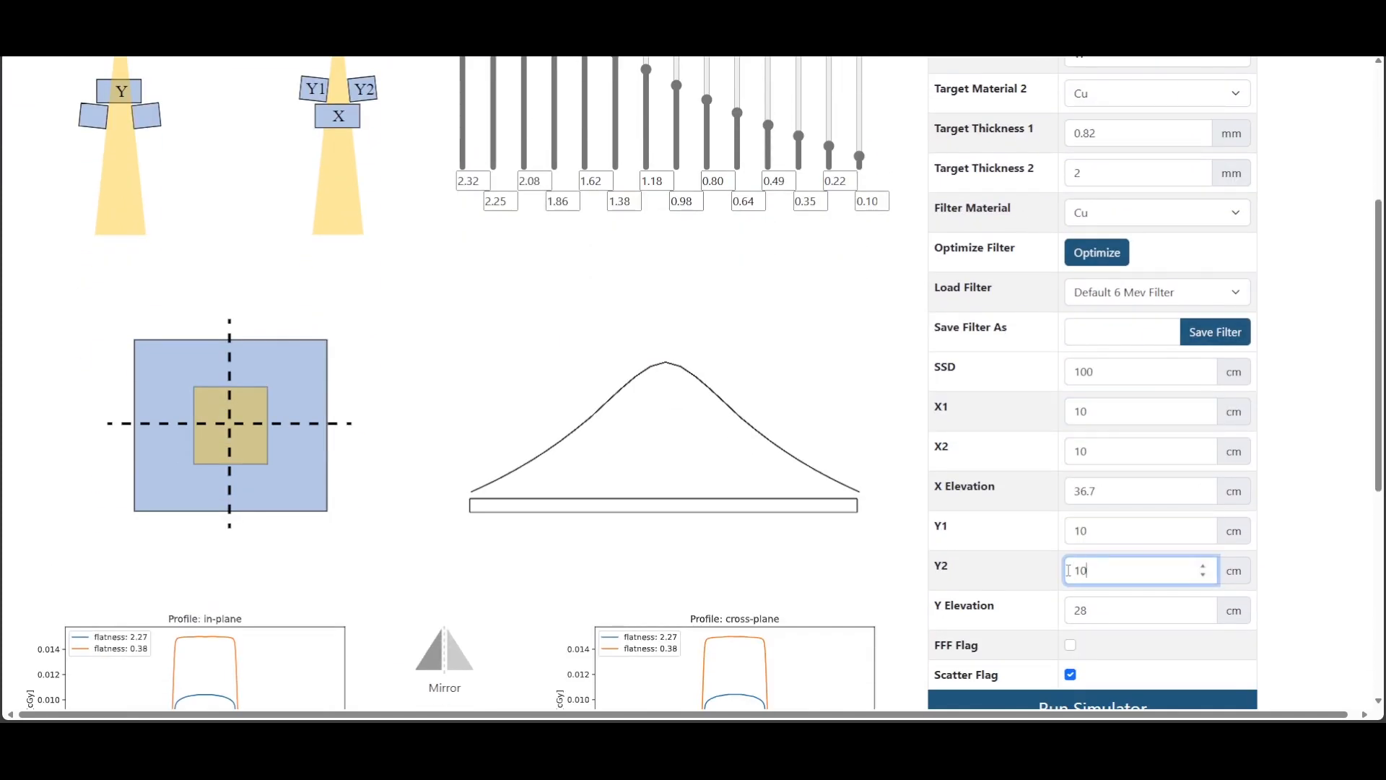
Run the simulator with the 10 cm jaw positions and save the state as "20 cm"
scroll(1068, 571, down, 3)
click(1070, 564)
scroll(1072, 566, up, 6)
drag(1087, 306, 1074, 306)
text(20)
click(1210, 311)
Set the X1, X2, Y1 and Y2 jaw positions to 15 cm each
scroll(1210, 314, down, 4)
drag(1106, 387, 1067, 388)
double_click(1109, 427)
text(15)
double_click(1104, 504)
text(15)
double_click(1102, 545)
text(15)
Run the simulator with the 15 cm jaw positions and save the state as "30 cm"
click(1078, 682)
scroll(1076, 683, up, 4)
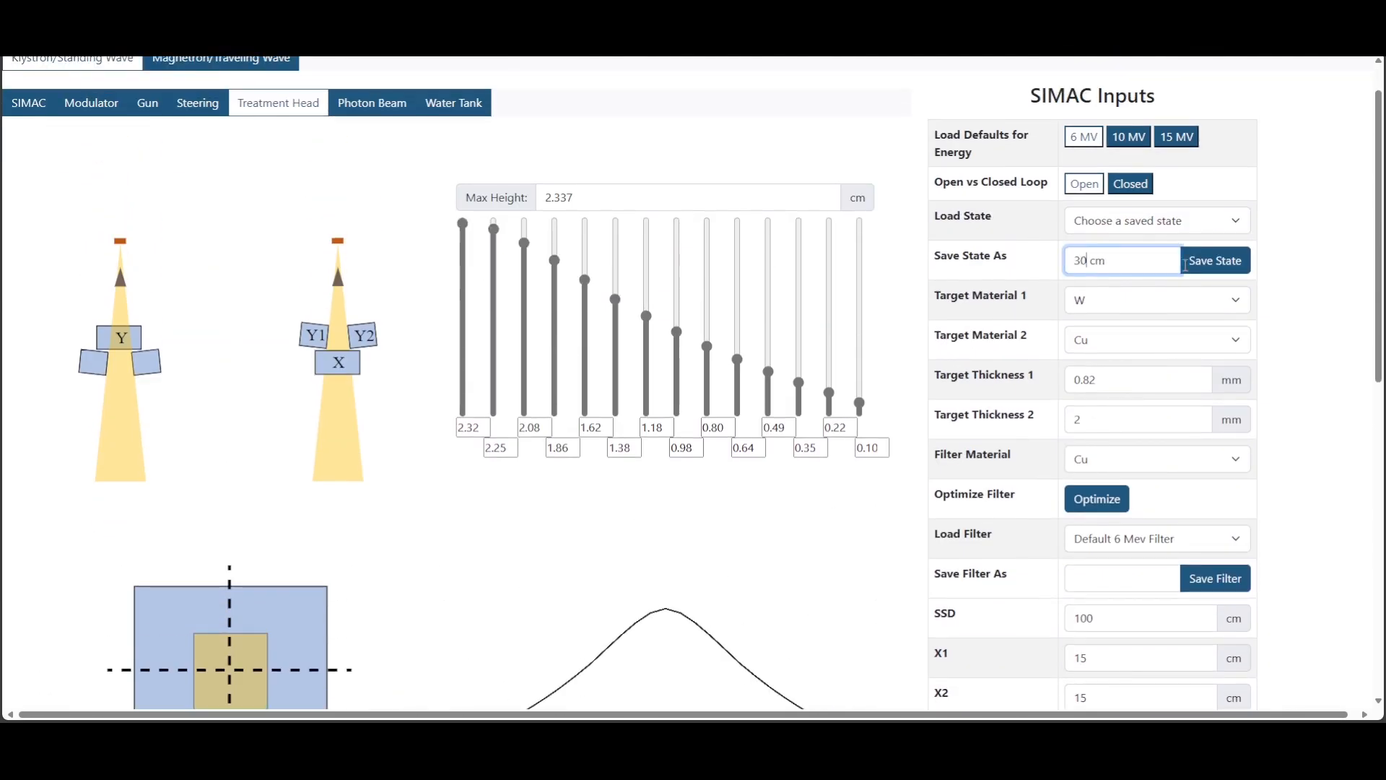
click(1213, 262)
Set the X1, X2, Y1 and Y2 jaw positions to 20 cm each
scroll(1213, 264, down, 4)
double_click(1080, 386)
text(20)
double_click(1079, 426)
text(20)
double_click(1080, 506)
text(20)
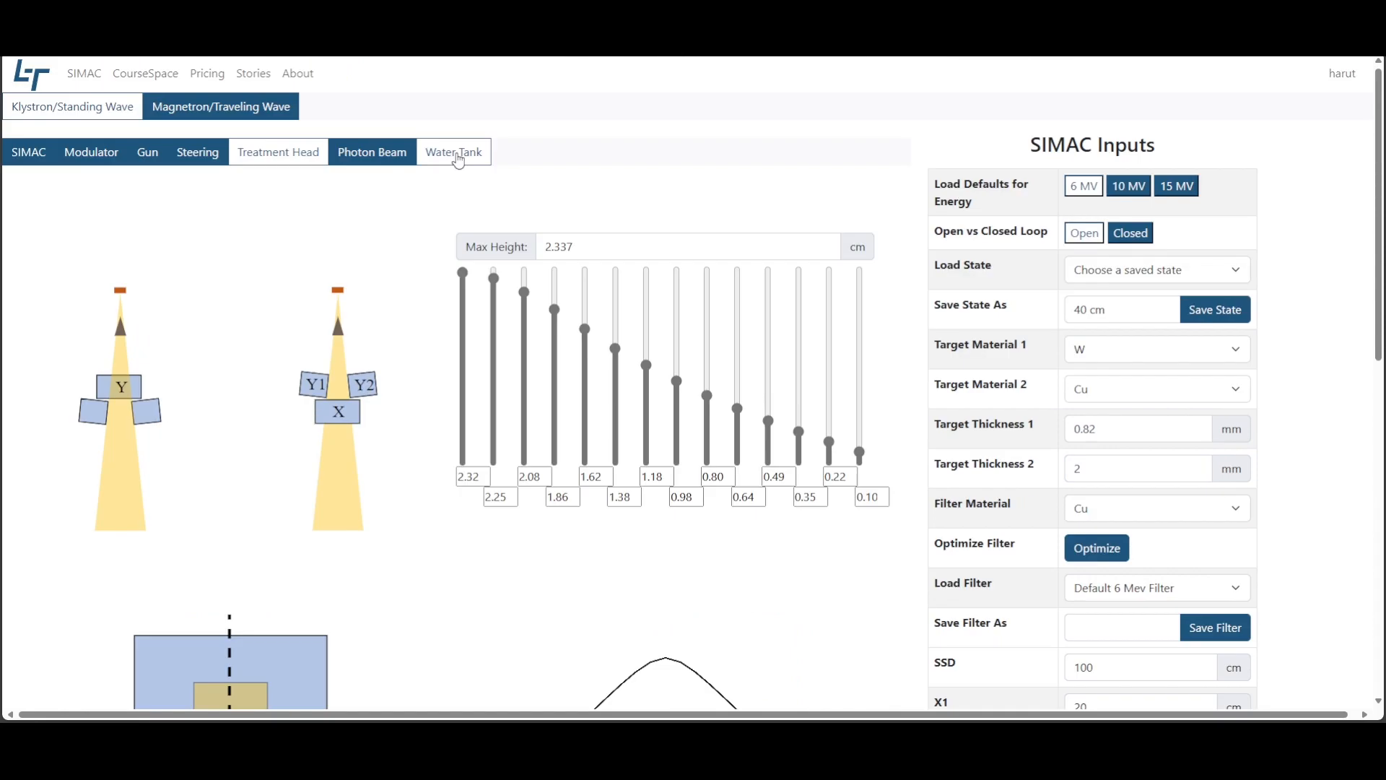
Set up a water tank scan labelled "5 cm cross" that uses the saved 5 cm beam
click(458, 157)
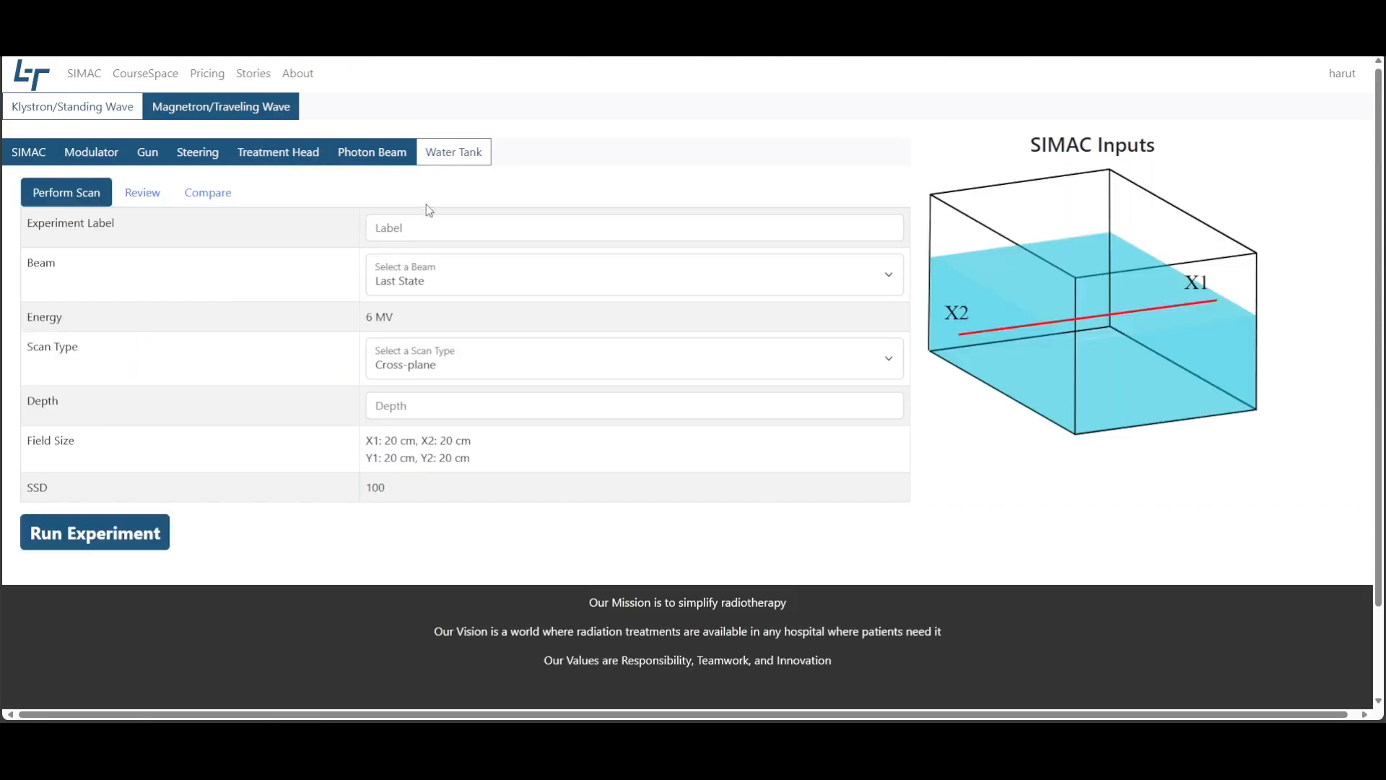
click(377, 229)
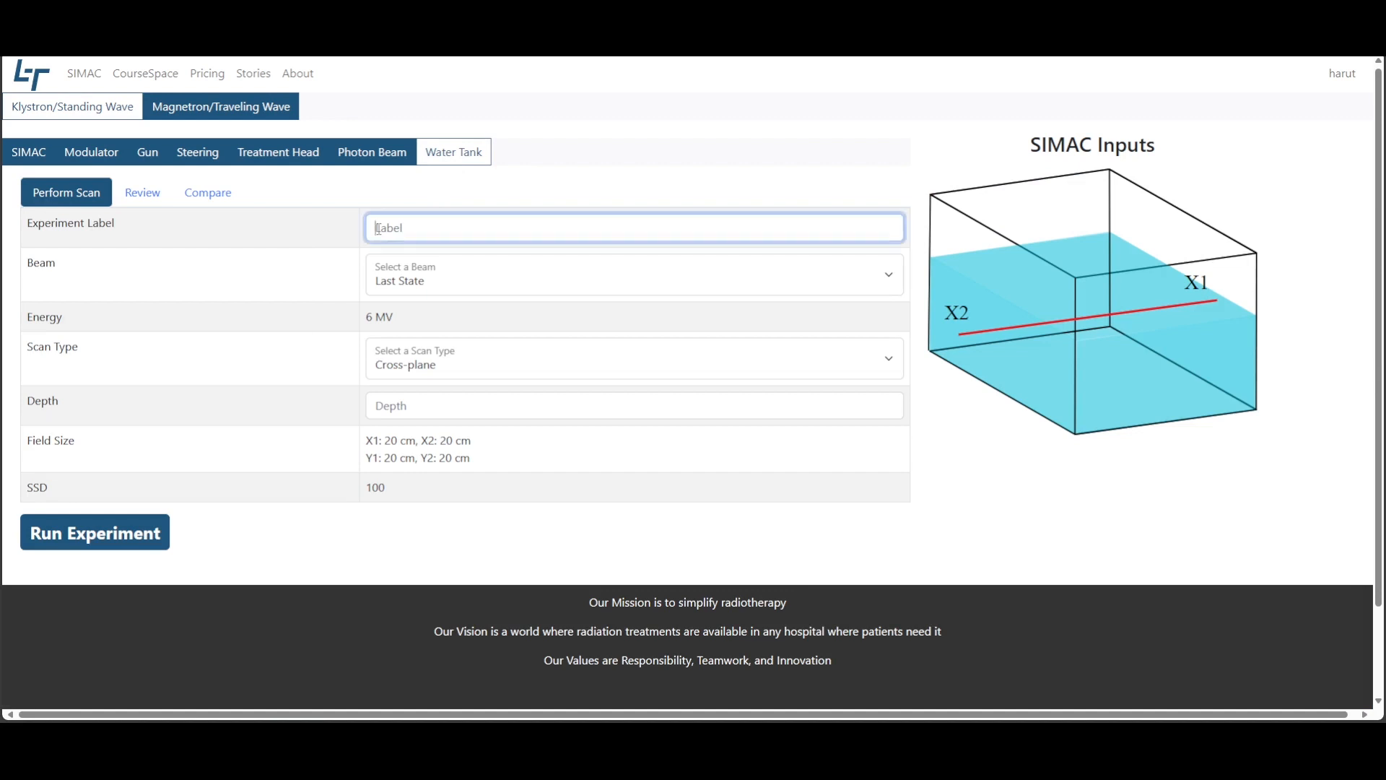
text(5 cm cross)
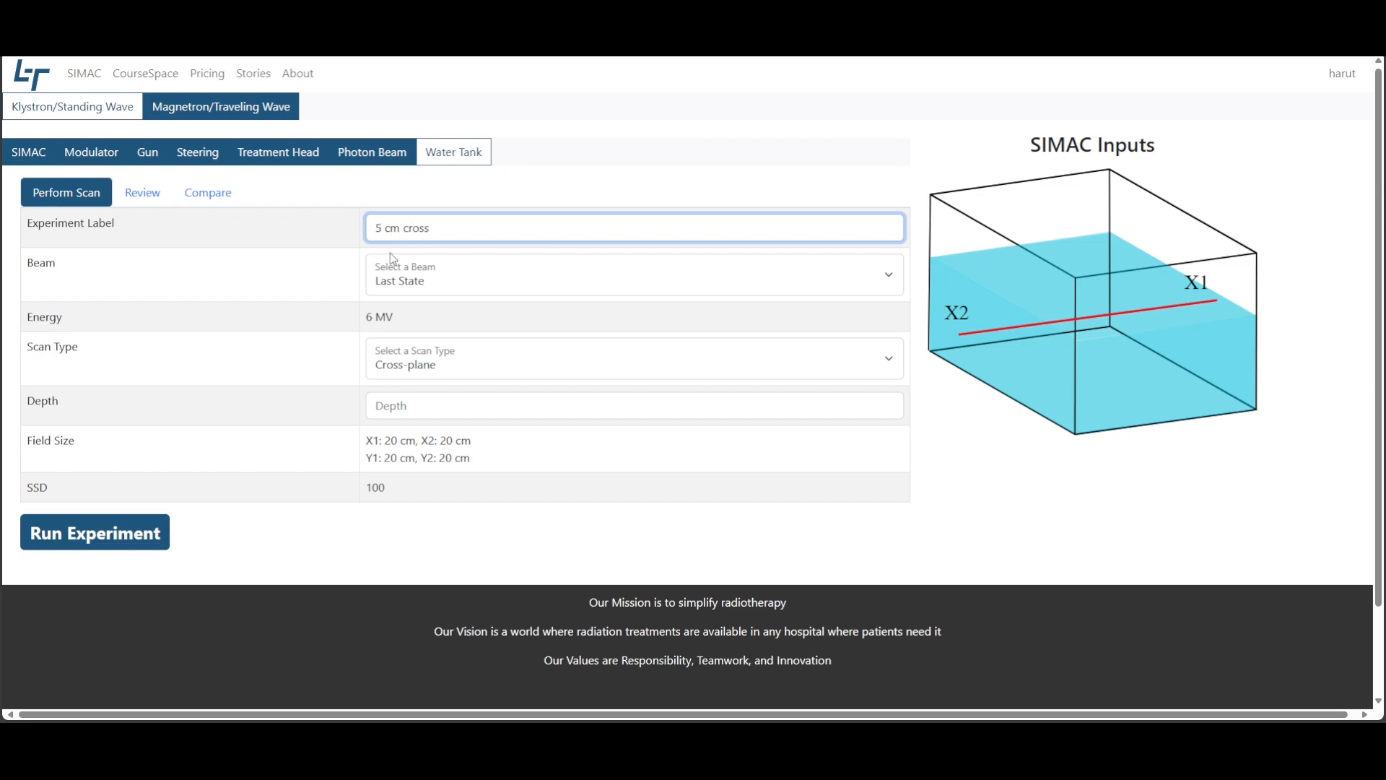
click(402, 287)
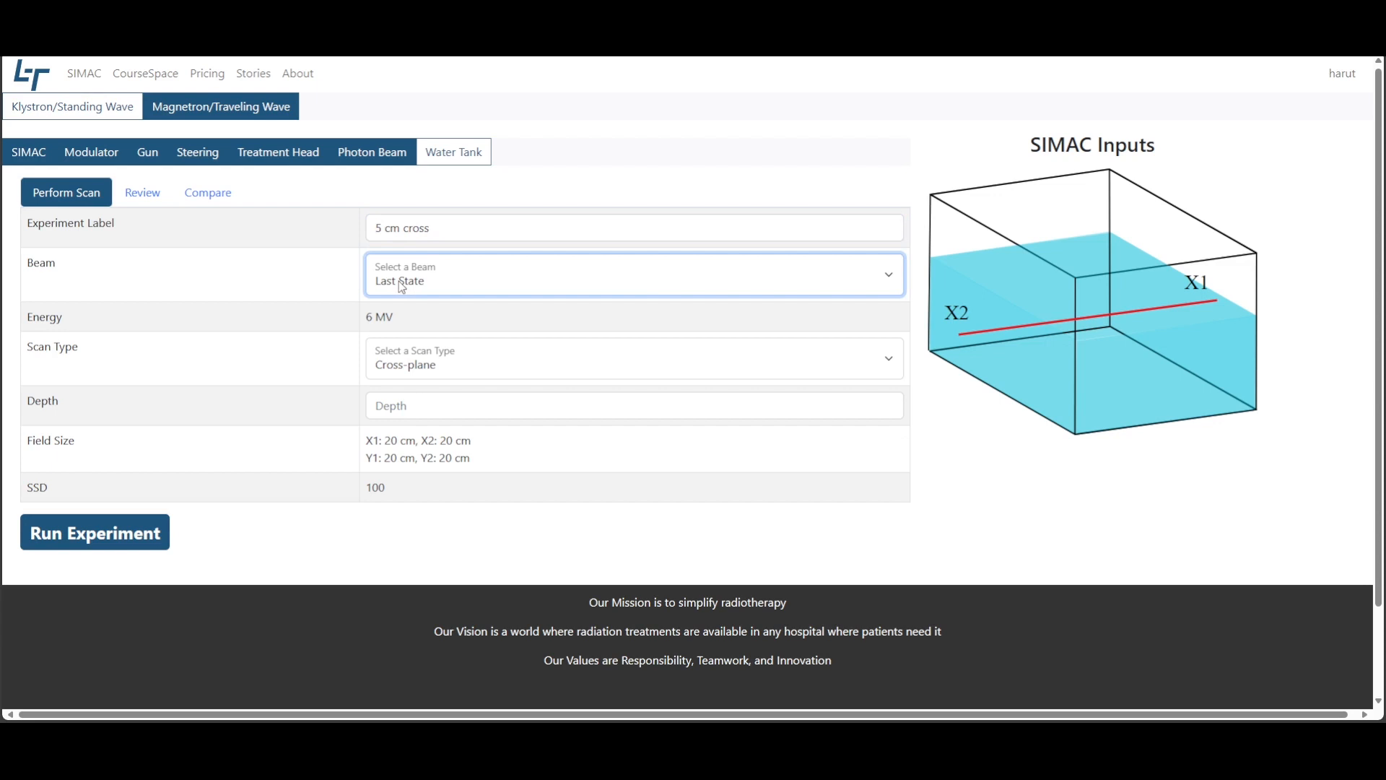
click(402, 406)
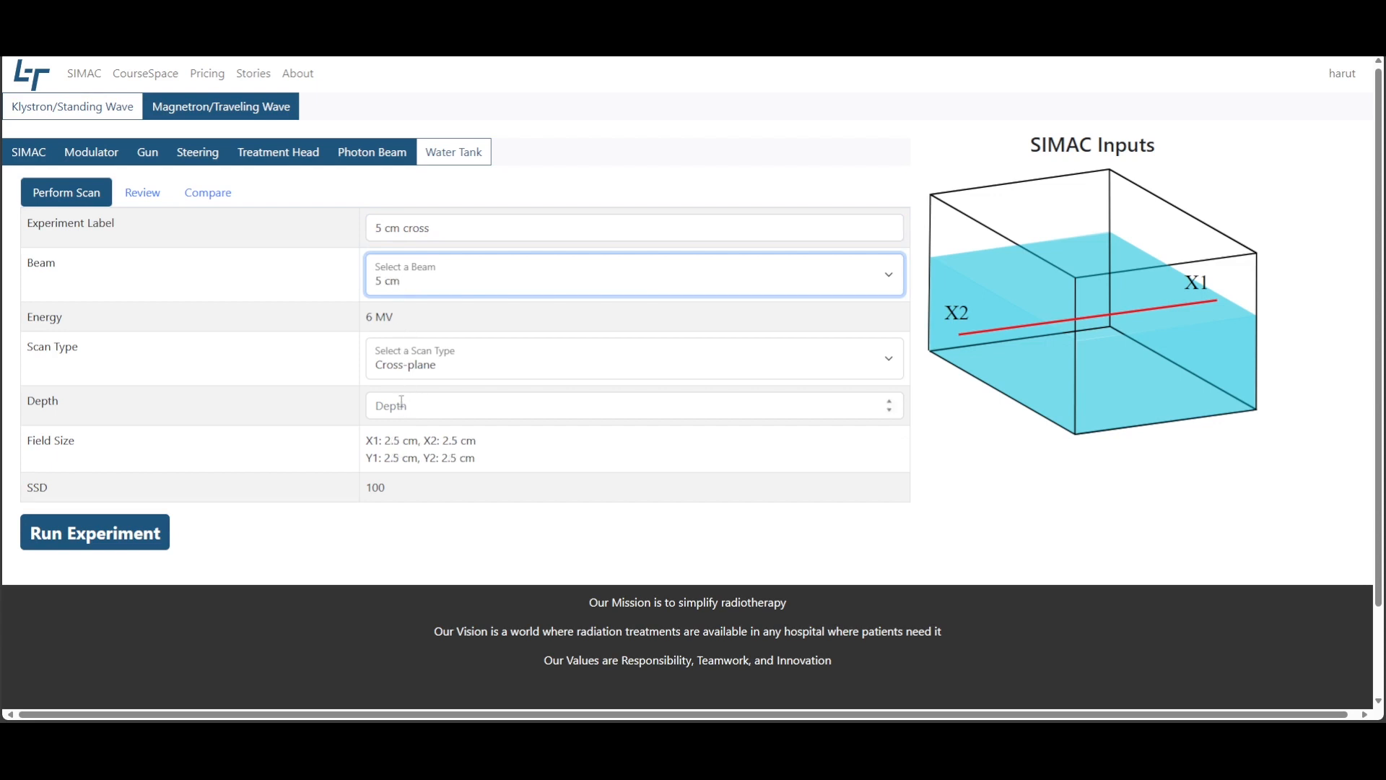
Keep the scan type at Cross-plane, set the depth to 1.5 and run the experiment
click(413, 370)
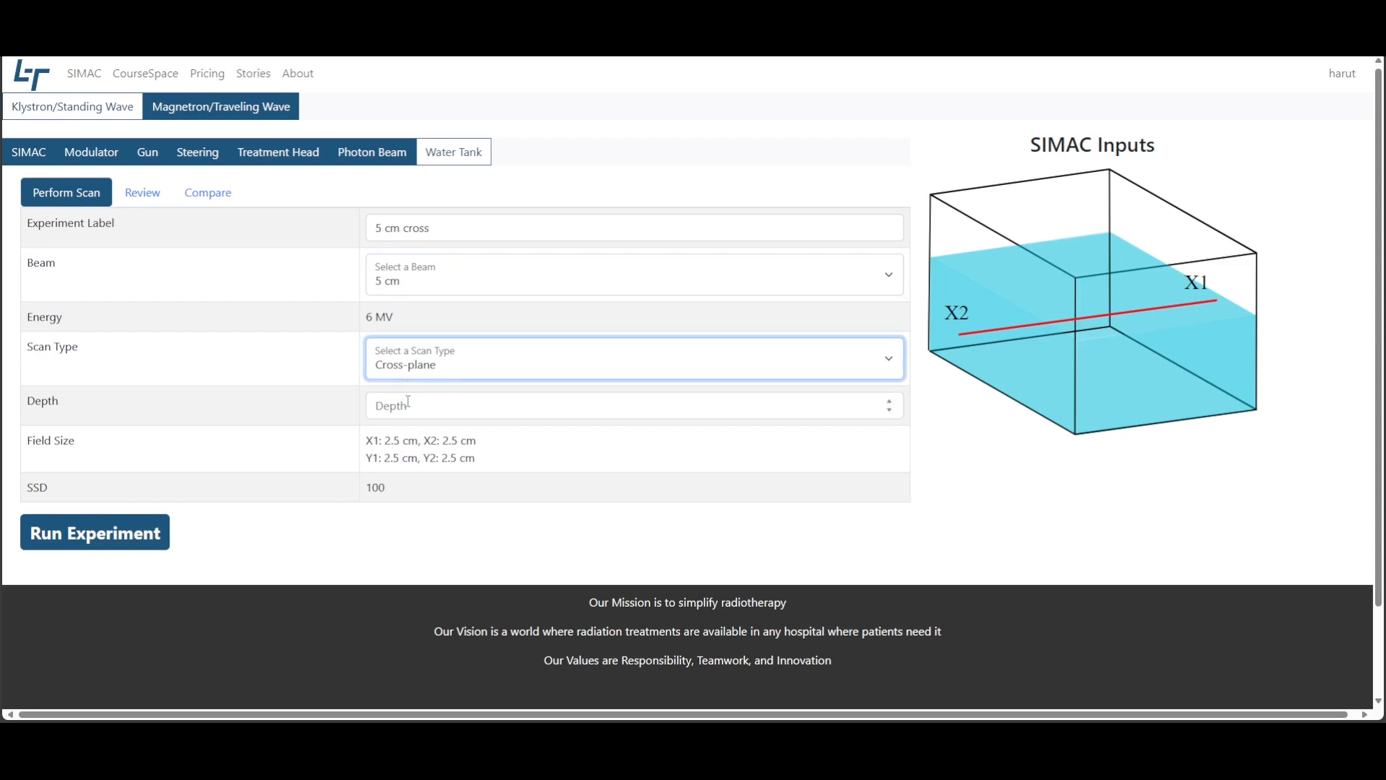
click(405, 405)
text(1.5)
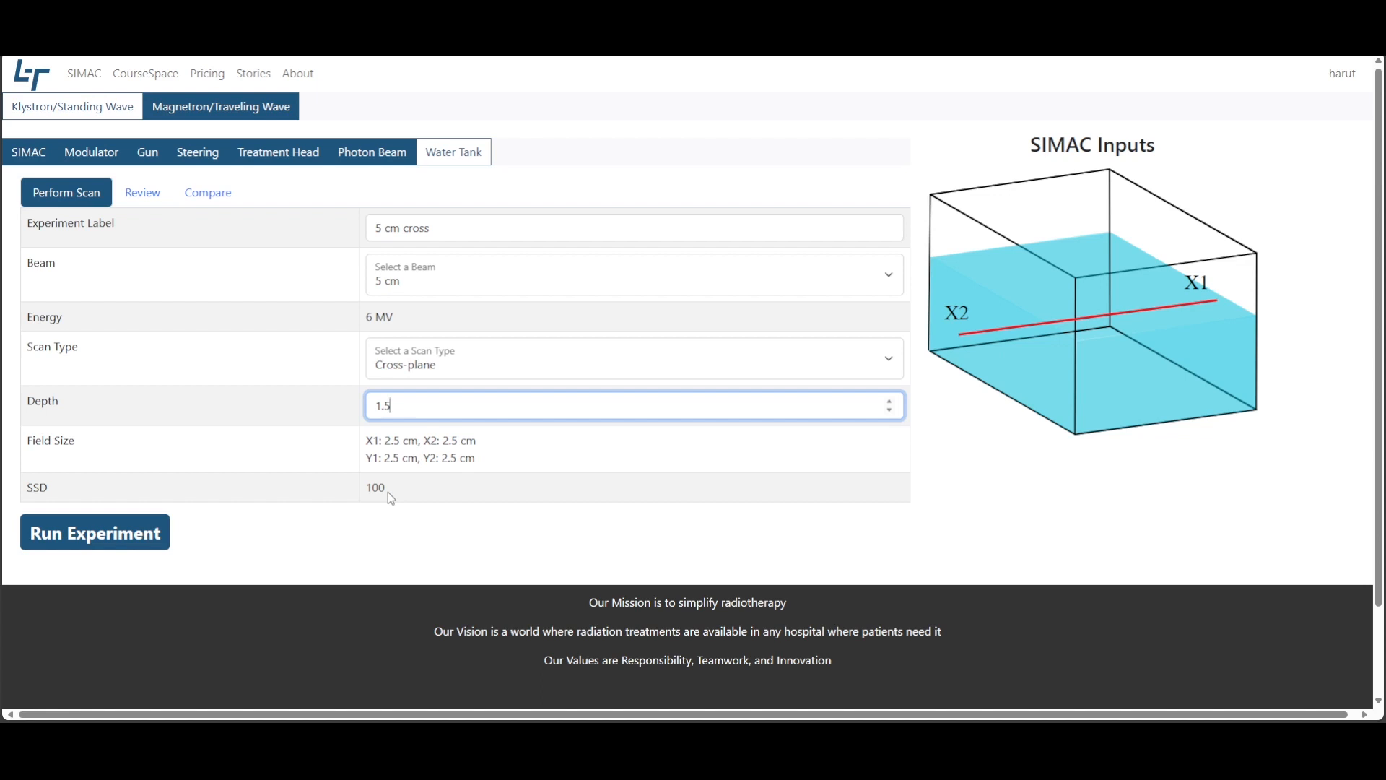
click(142, 545)
click(142, 545)
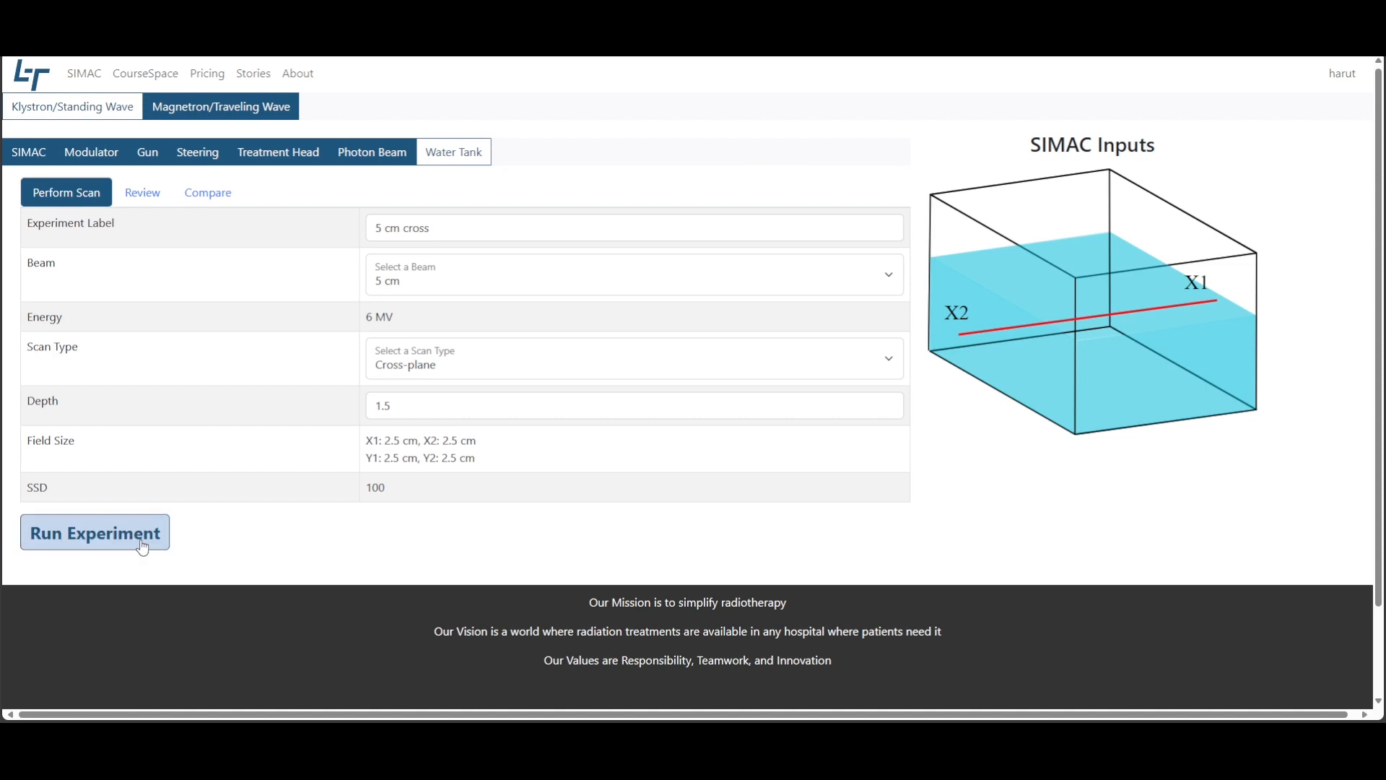
Review the absolute dose profile of the 5 cm cross-plane scan, including its flatness and symmetry
click(142, 194)
scroll(539, 402, down, 5)
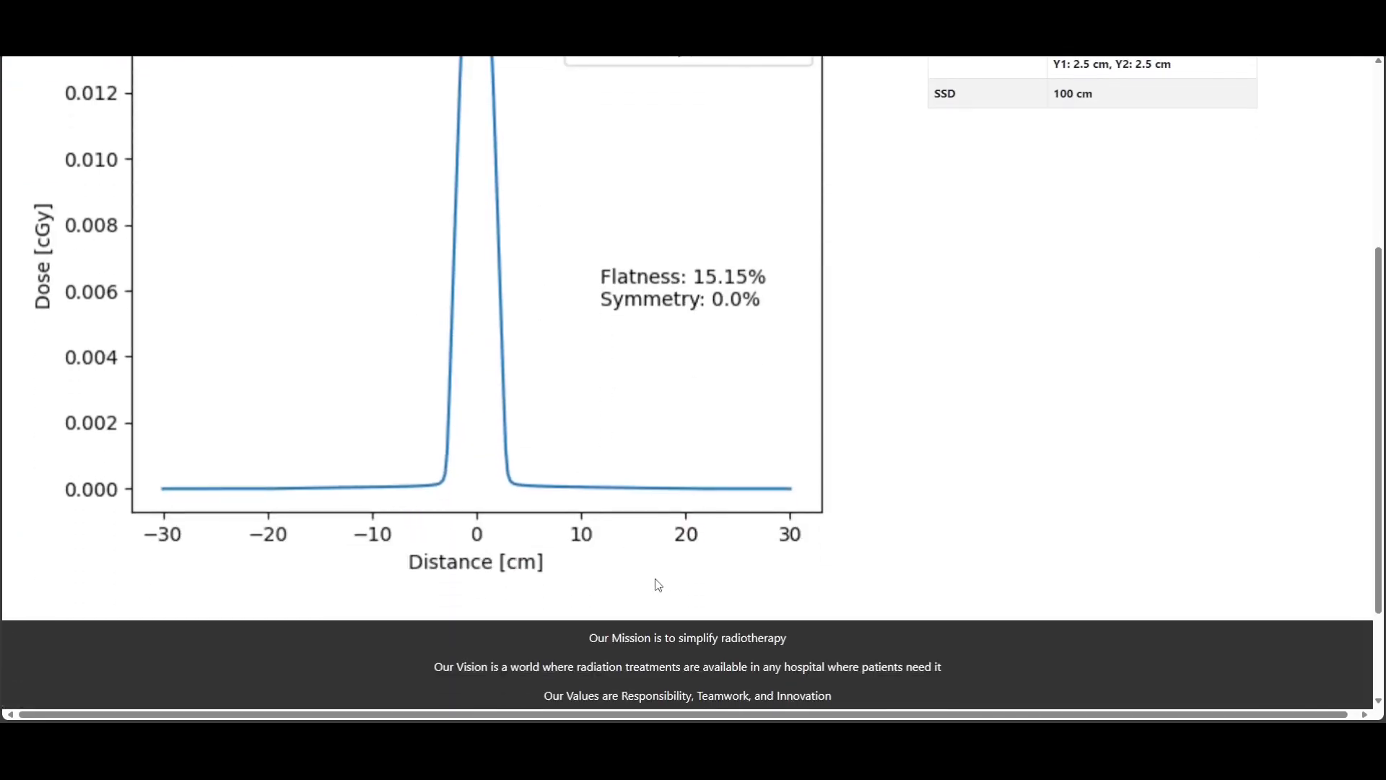
scroll(842, 548, up, 5)
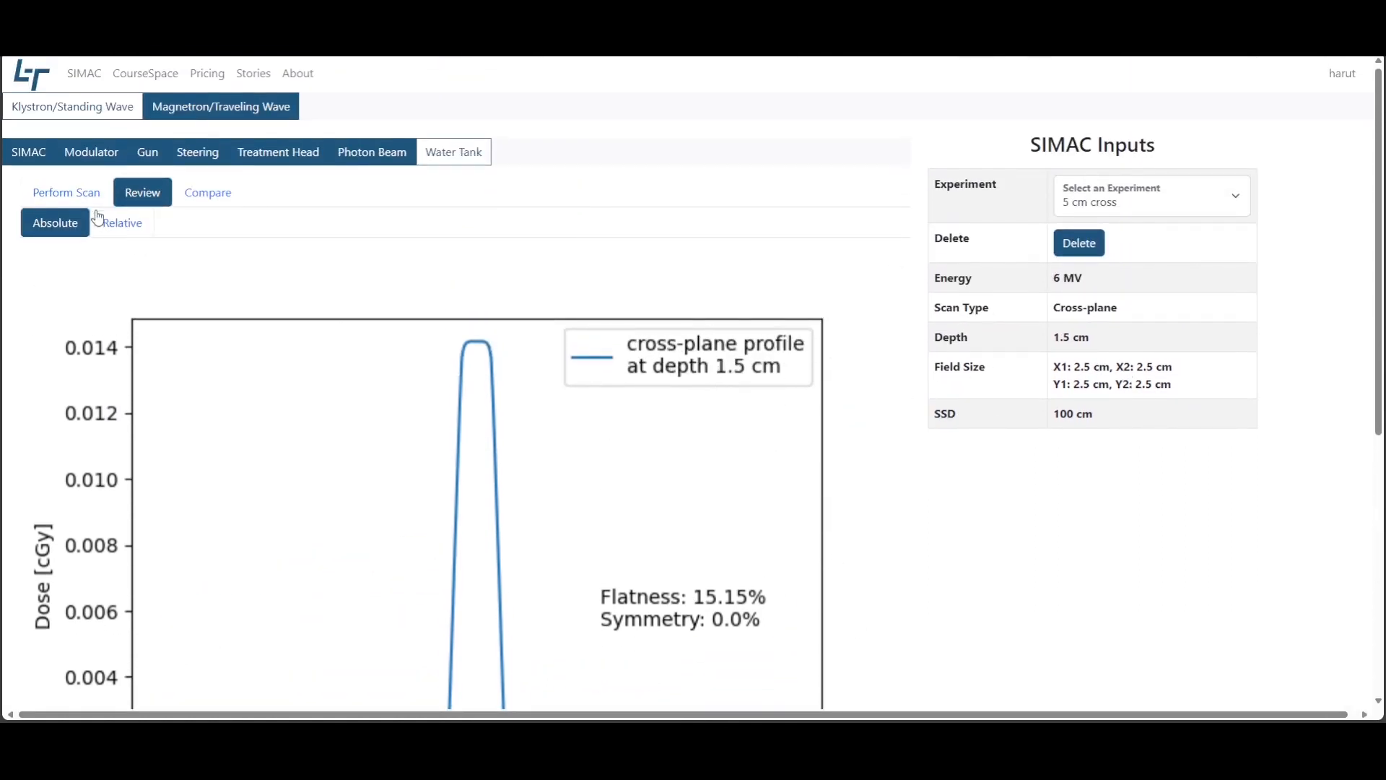
Run an In-plane water tank scan labelled "5 cm in" with the 5 cm beam at 1.5 cm depth
click(75, 199)
click(459, 229)
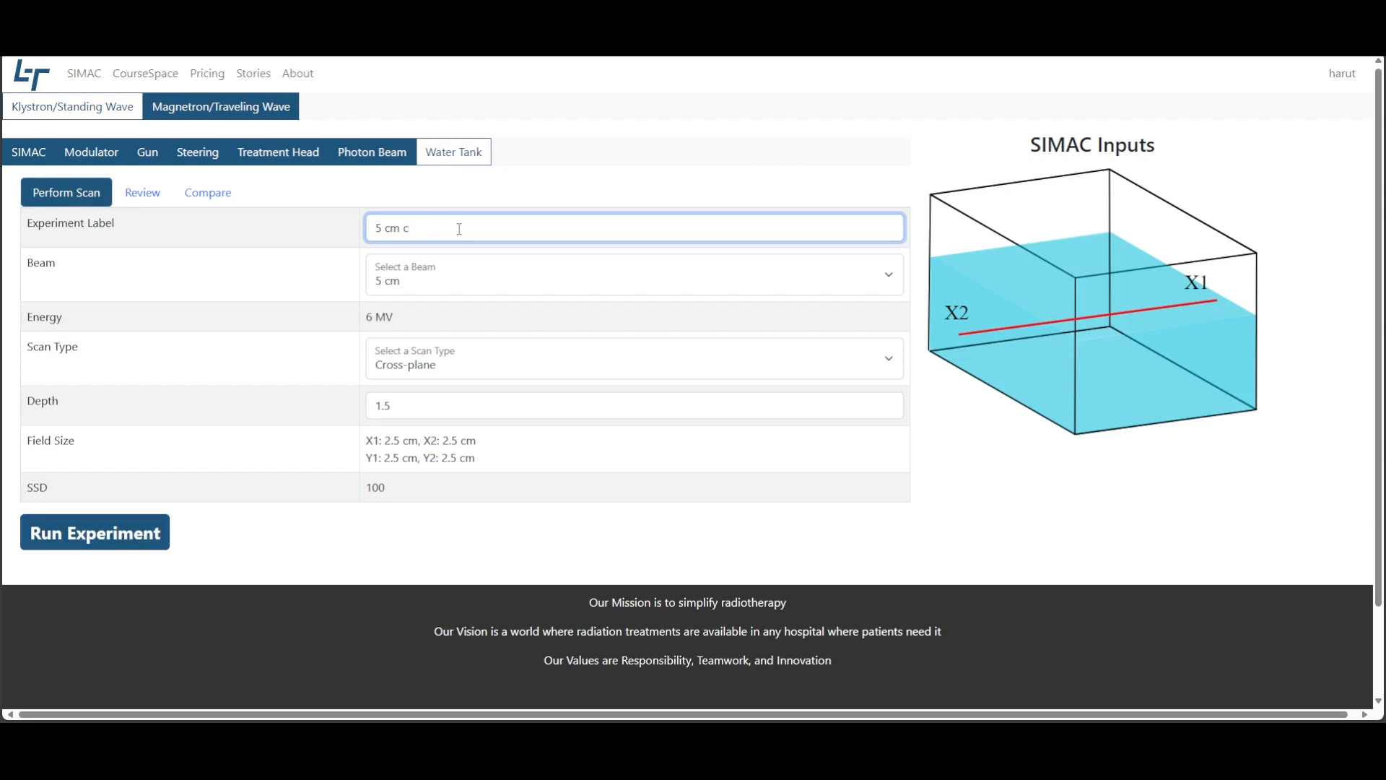
text(in)
click(448, 366)
click(431, 402)
click(143, 537)
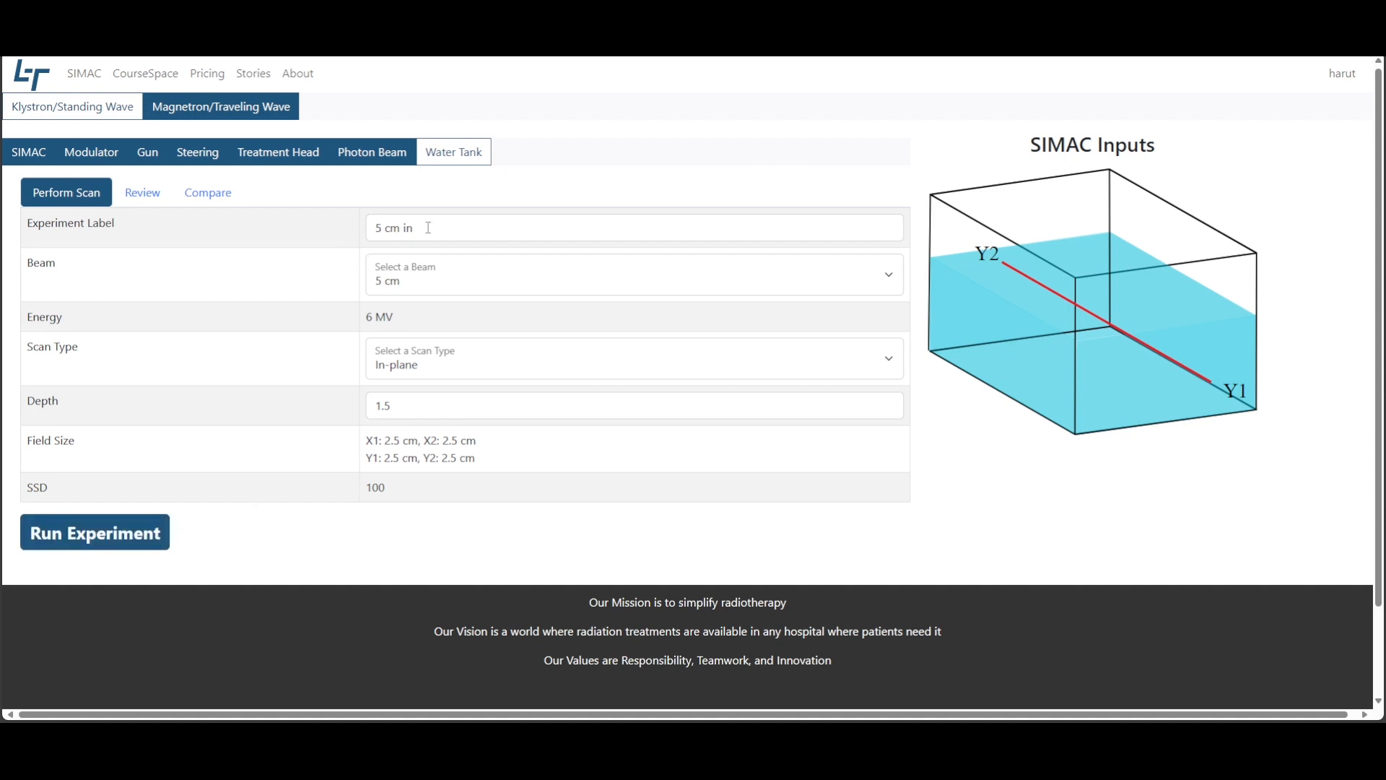
Run a Depth scan labelled "5 cm depth" with the 5 cm beam
click(431, 374)
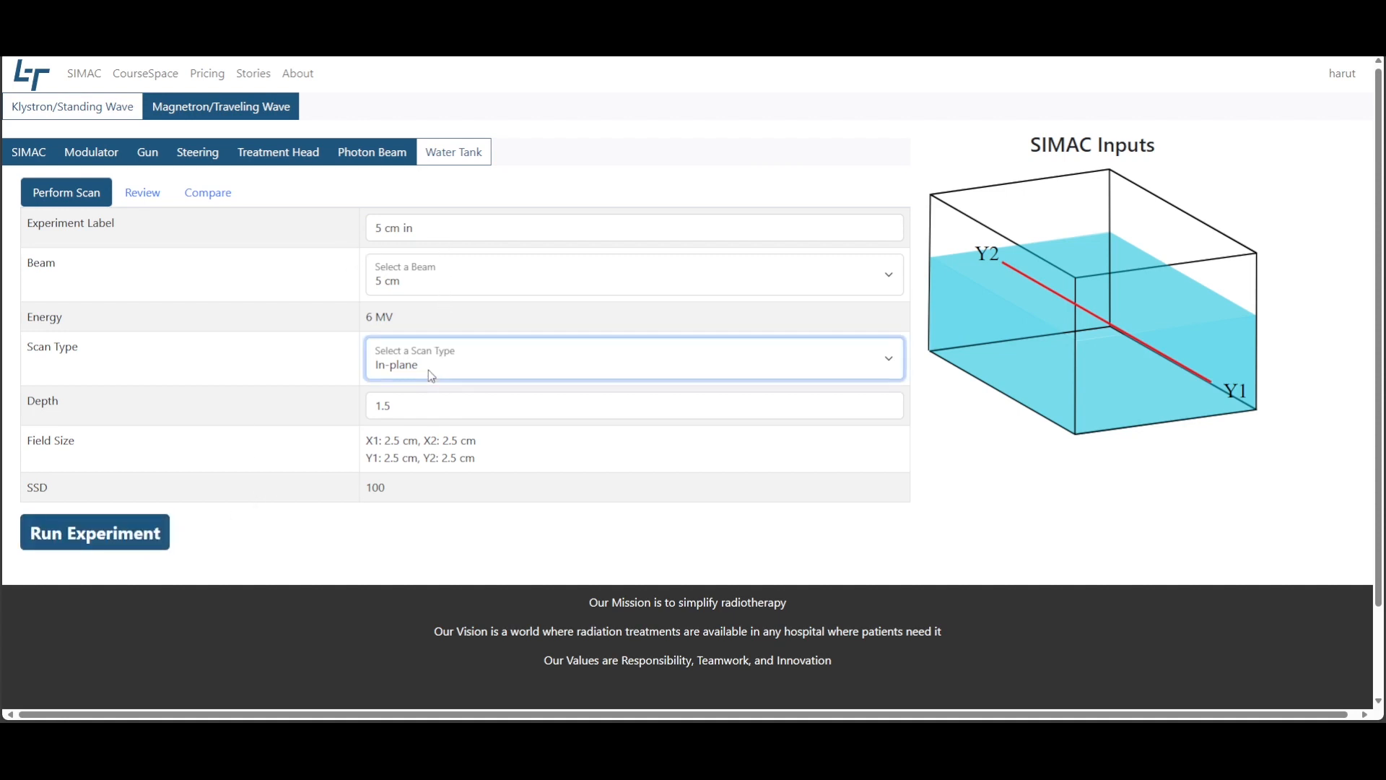
click(418, 424)
click(428, 230)
text(depth)
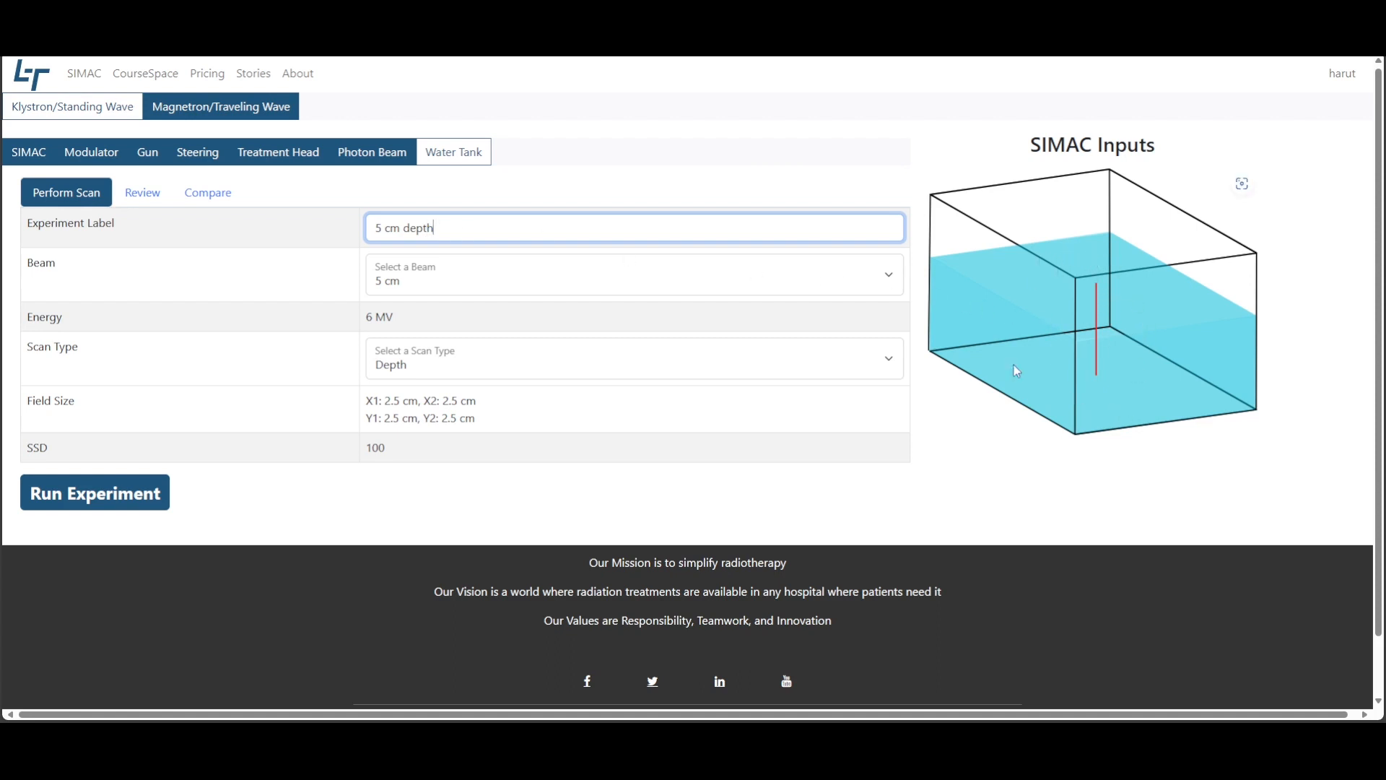
click(142, 497)
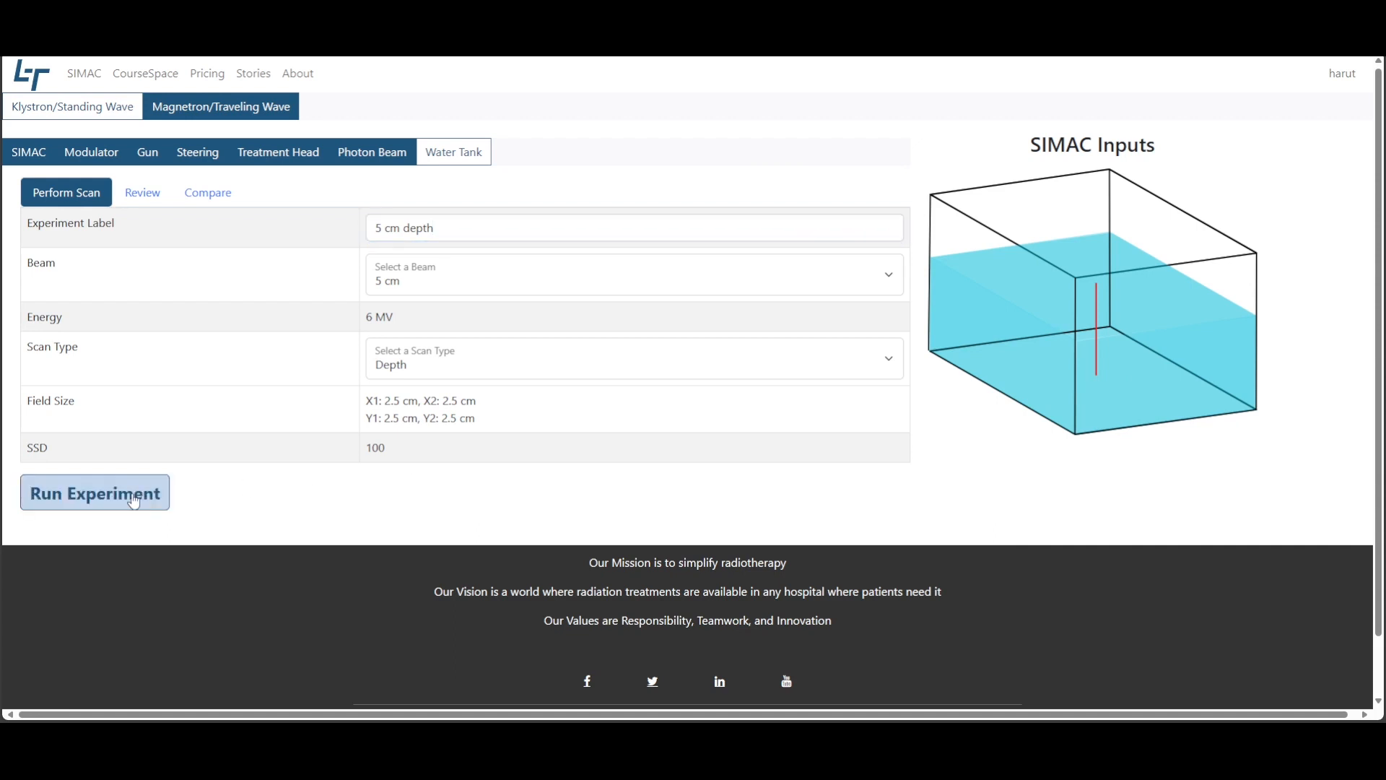
Replace the word "depth" in the experiment label with "cross"
click(447, 227)
key(BackSpace)
key(BackSpace)
key(BackSpace)
key(BackSpace)
key(BackSpace)
text(cross)
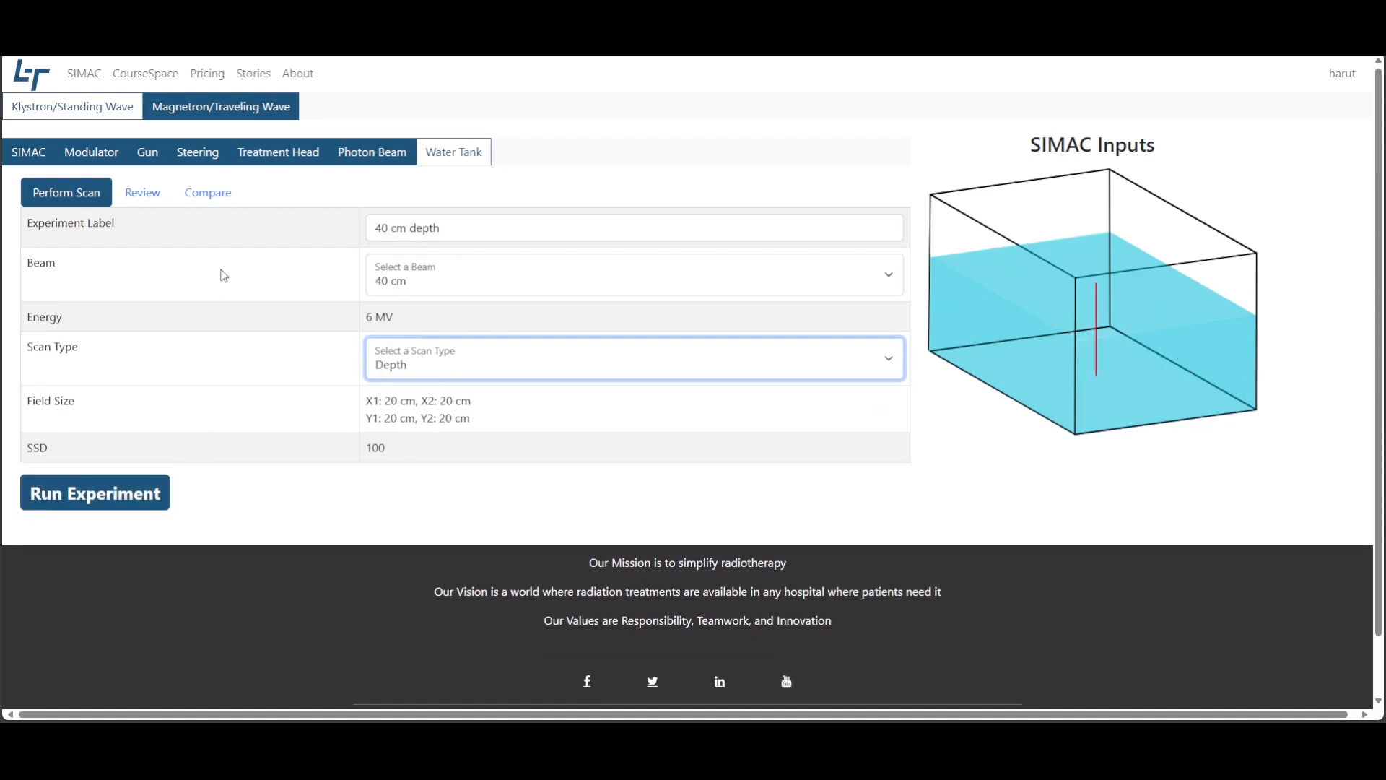
Compare the 5, 10, 15, 20, 30 and 40 cm cross scans in one plot, checking them briefly normalized before returning to absolute dose
click(216, 196)
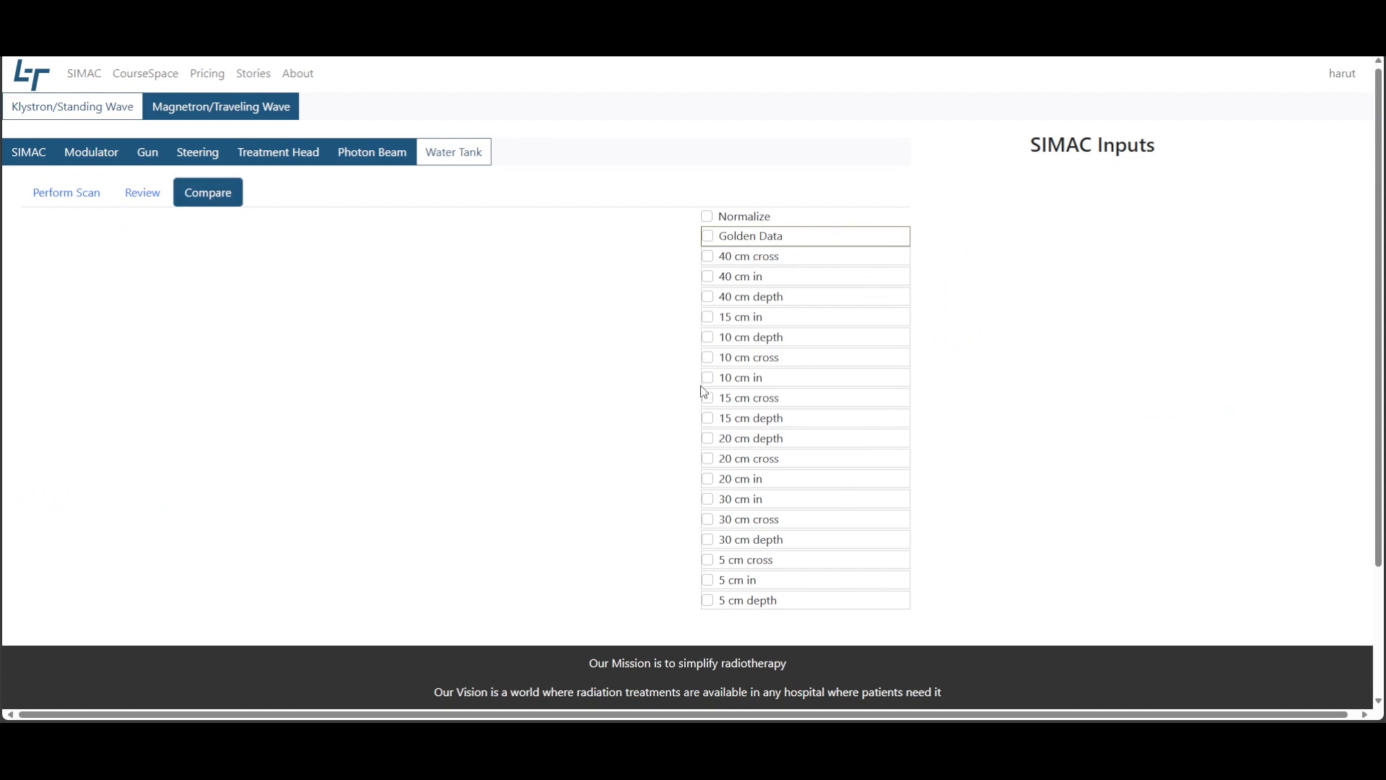
click(708, 256)
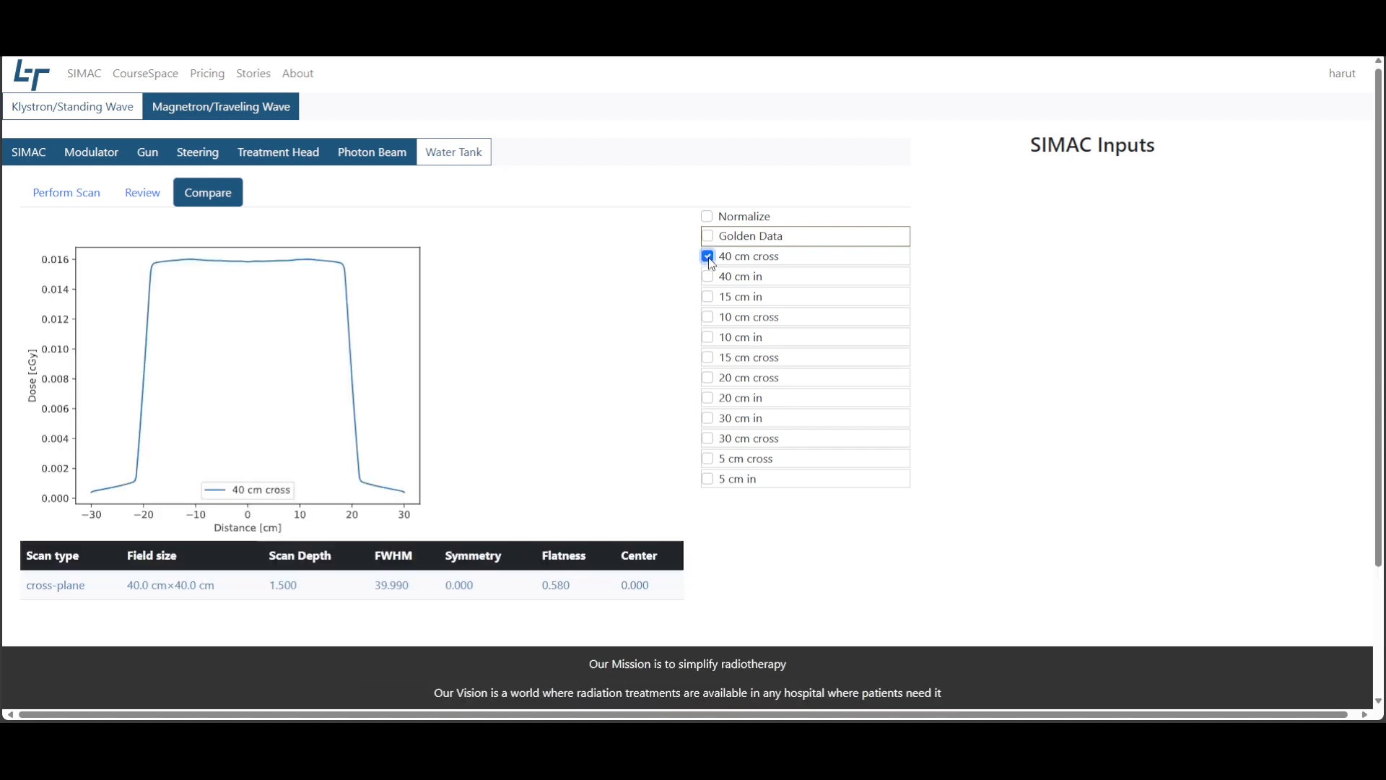
click(708, 317)
click(709, 358)
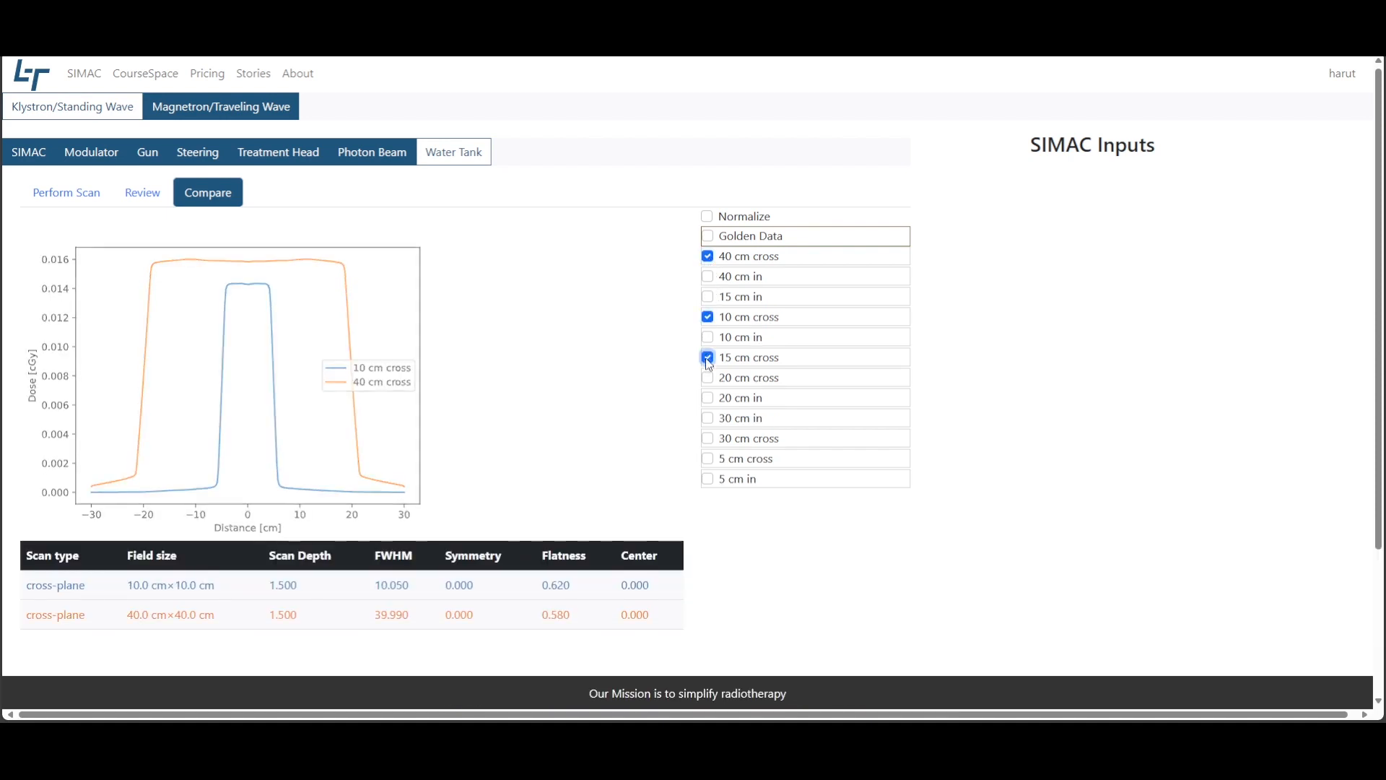
click(708, 378)
click(709, 438)
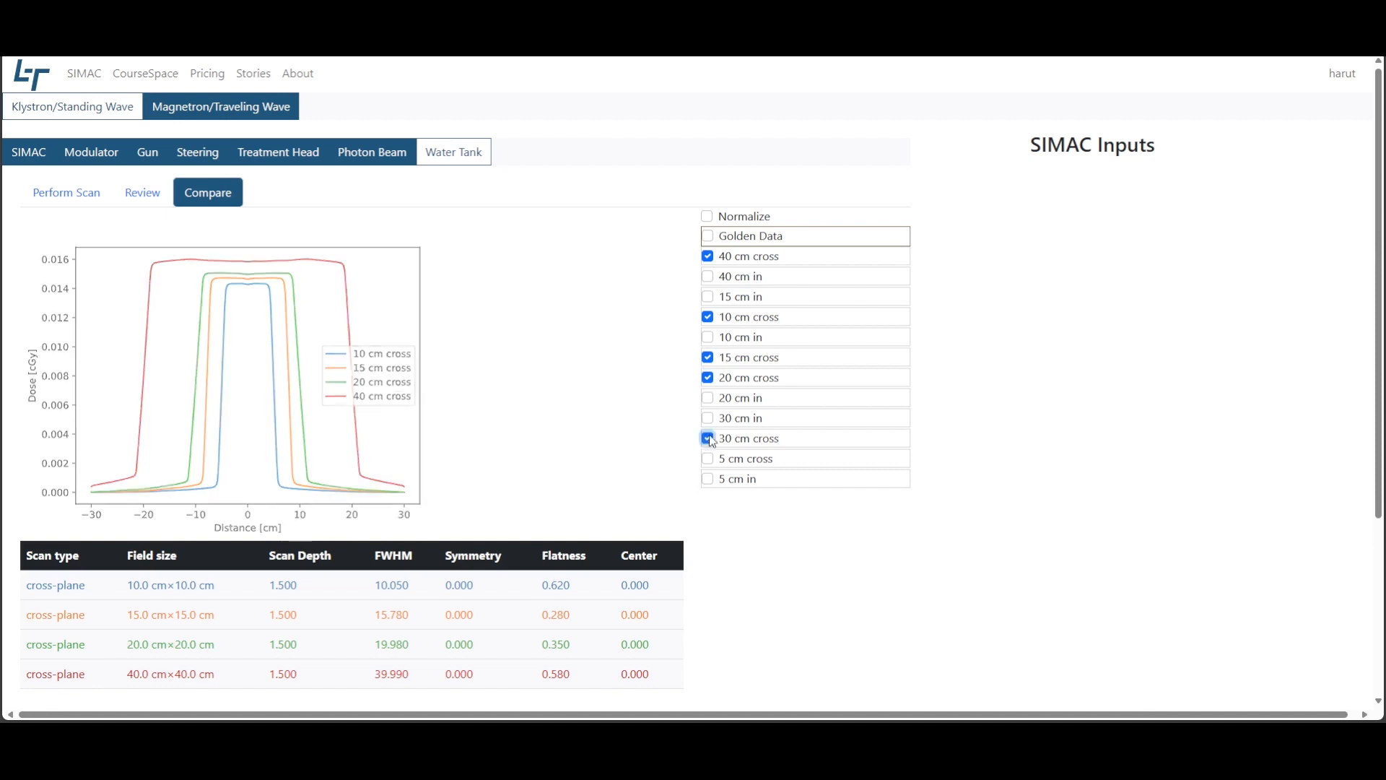
click(710, 460)
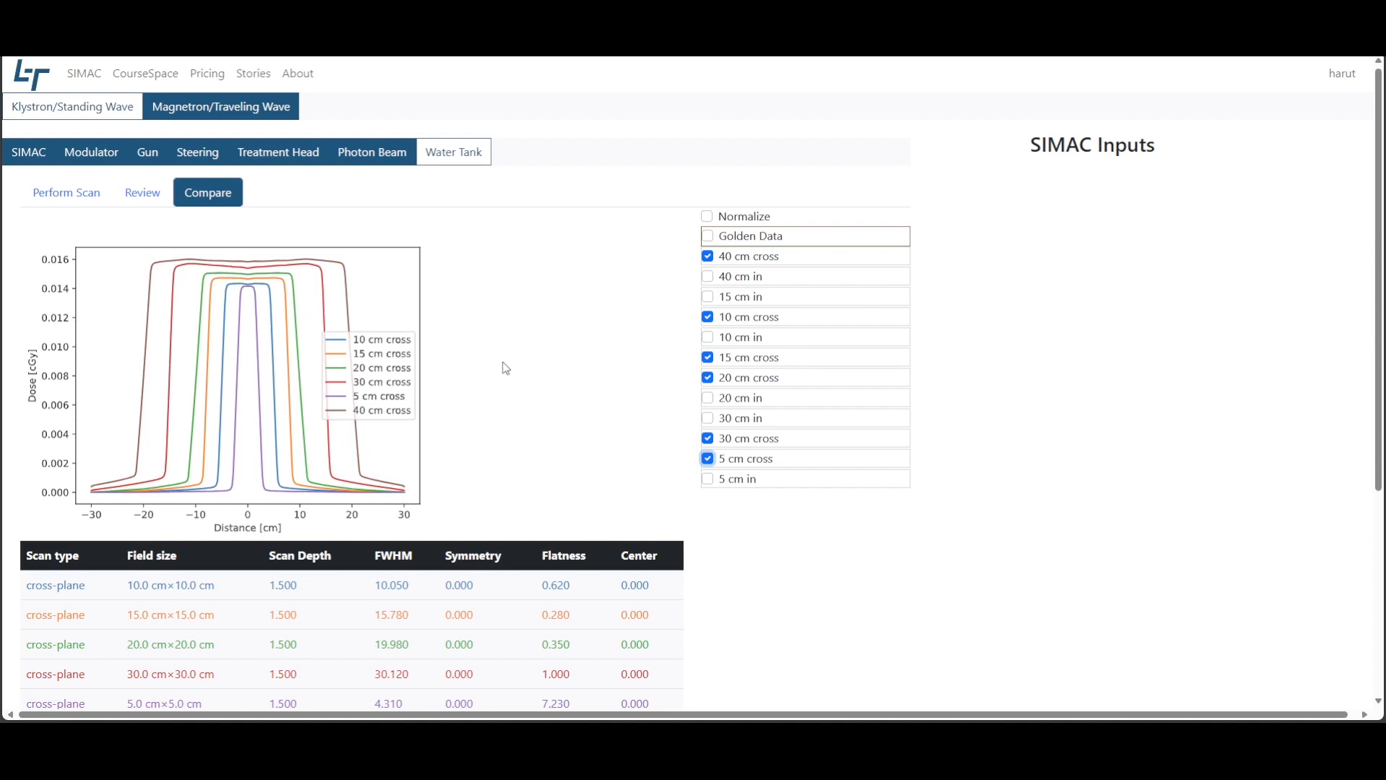
click(708, 218)
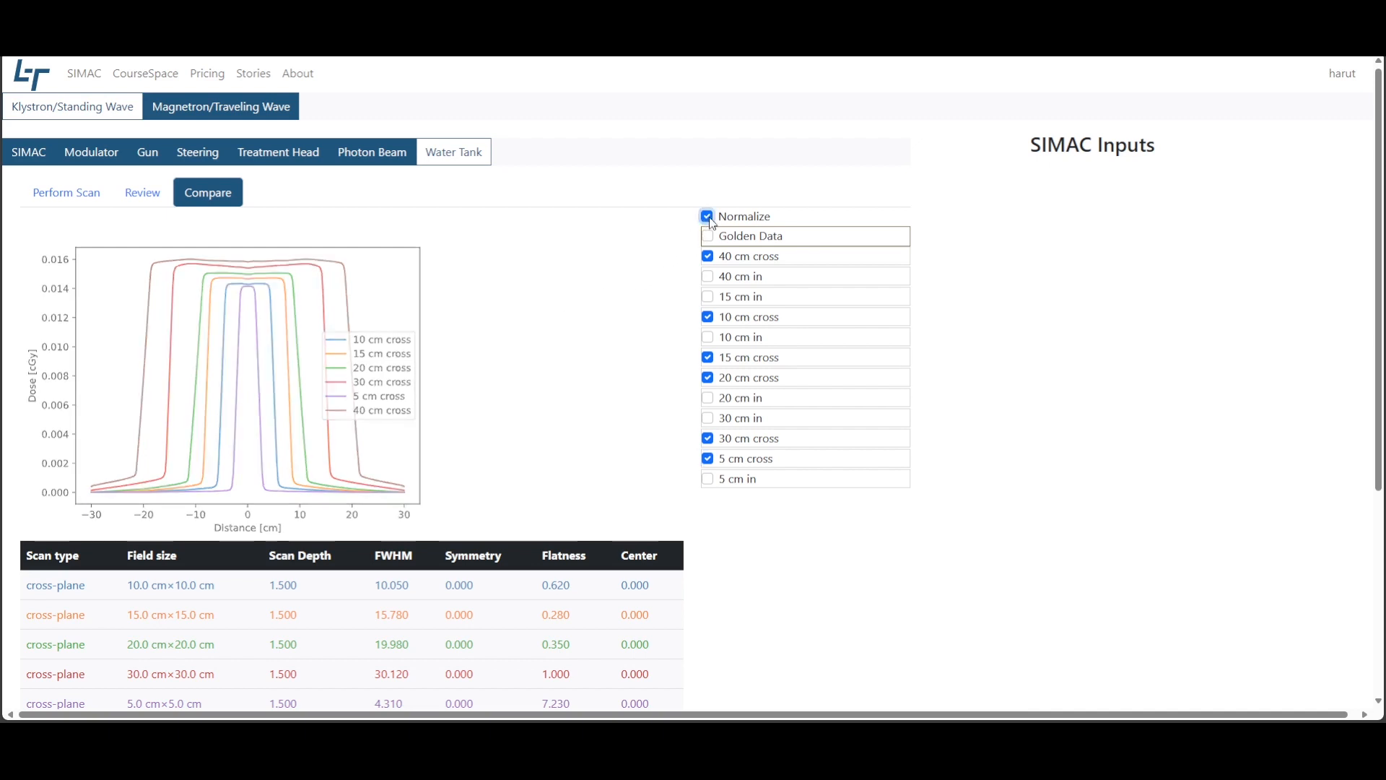
click(711, 218)
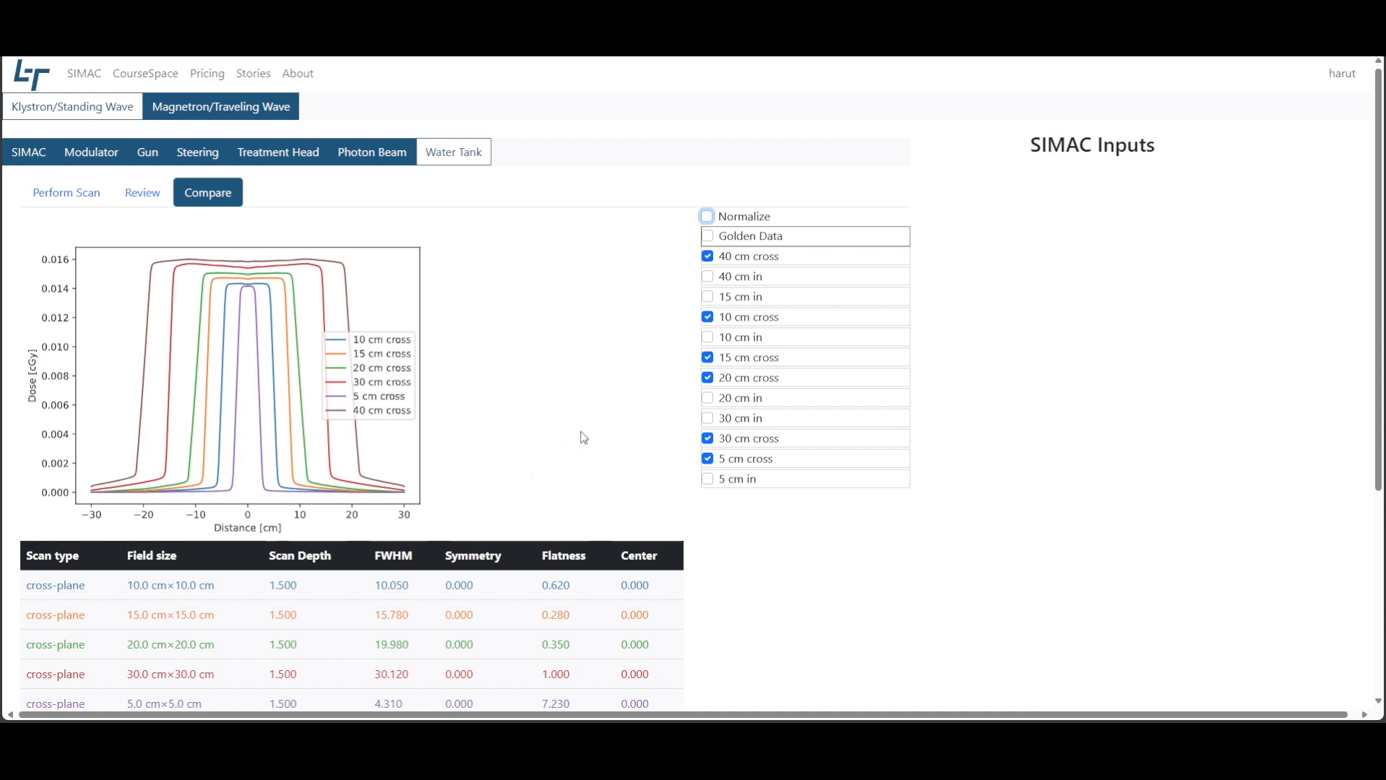
Remove all six cross scans from the comparison plot
click(708, 256)
click(708, 317)
click(708, 358)
click(708, 378)
click(708, 438)
click(708, 459)
Compare the 5, 10, 15, 20, 30 and 40 cm in-plane scans, viewing them normalized and again in absolute dose
click(708, 580)
click(708, 418)
click(708, 398)
click(708, 337)
click(708, 297)
click(708, 276)
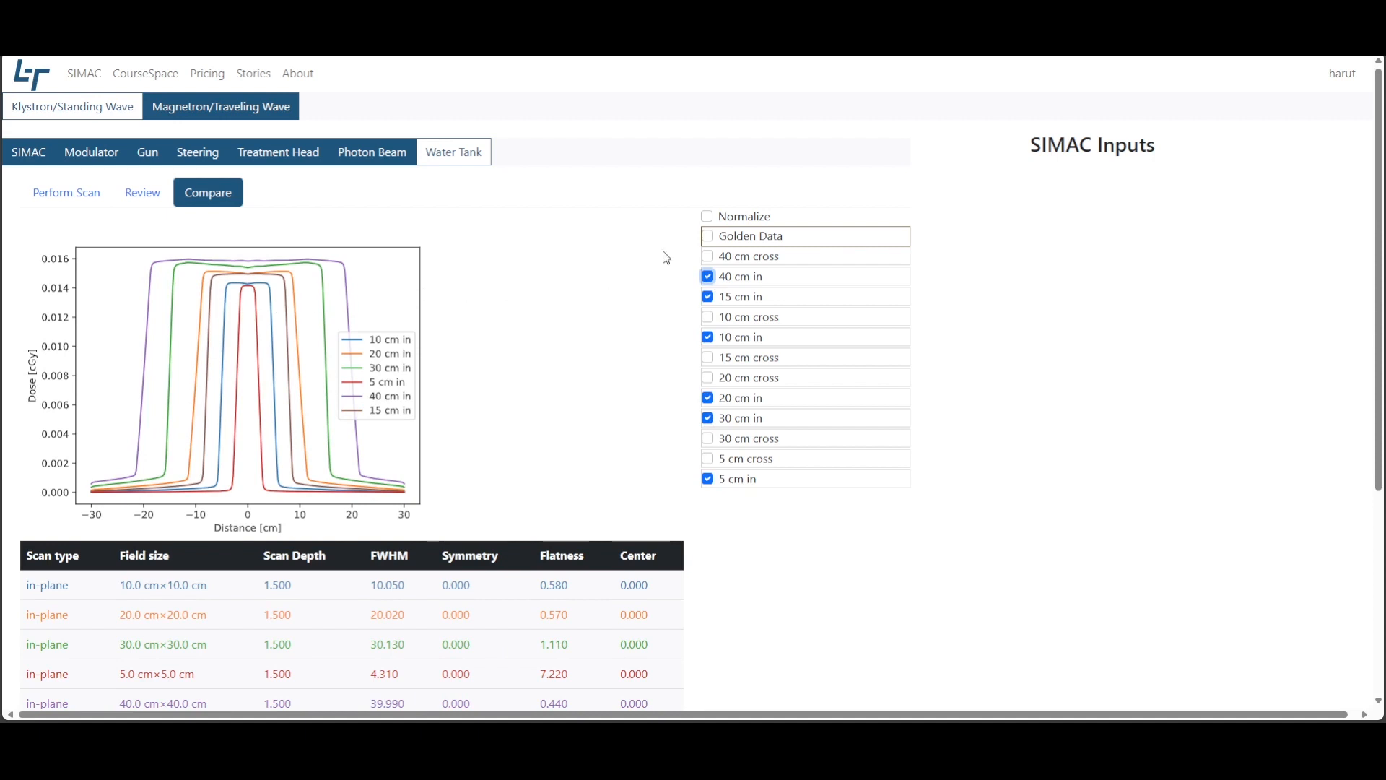
click(708, 217)
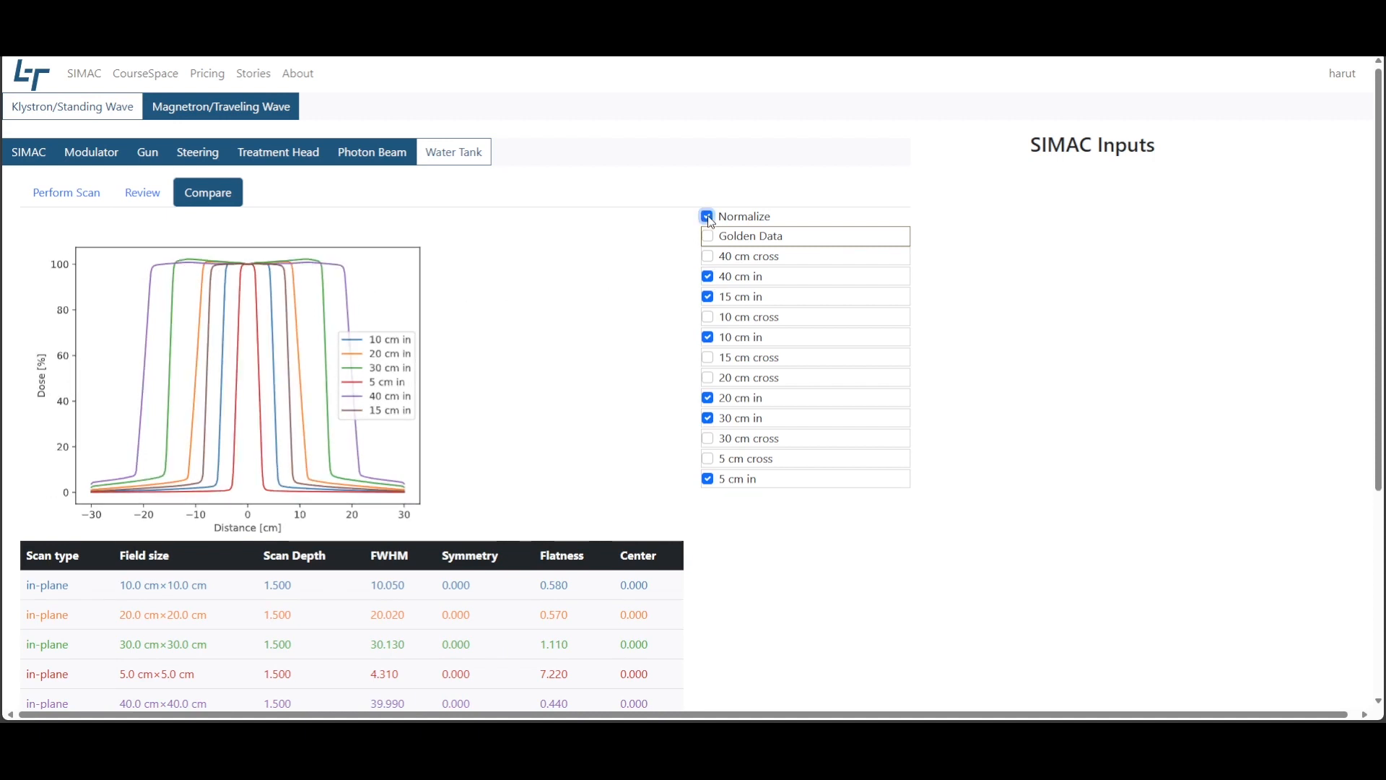
click(708, 216)
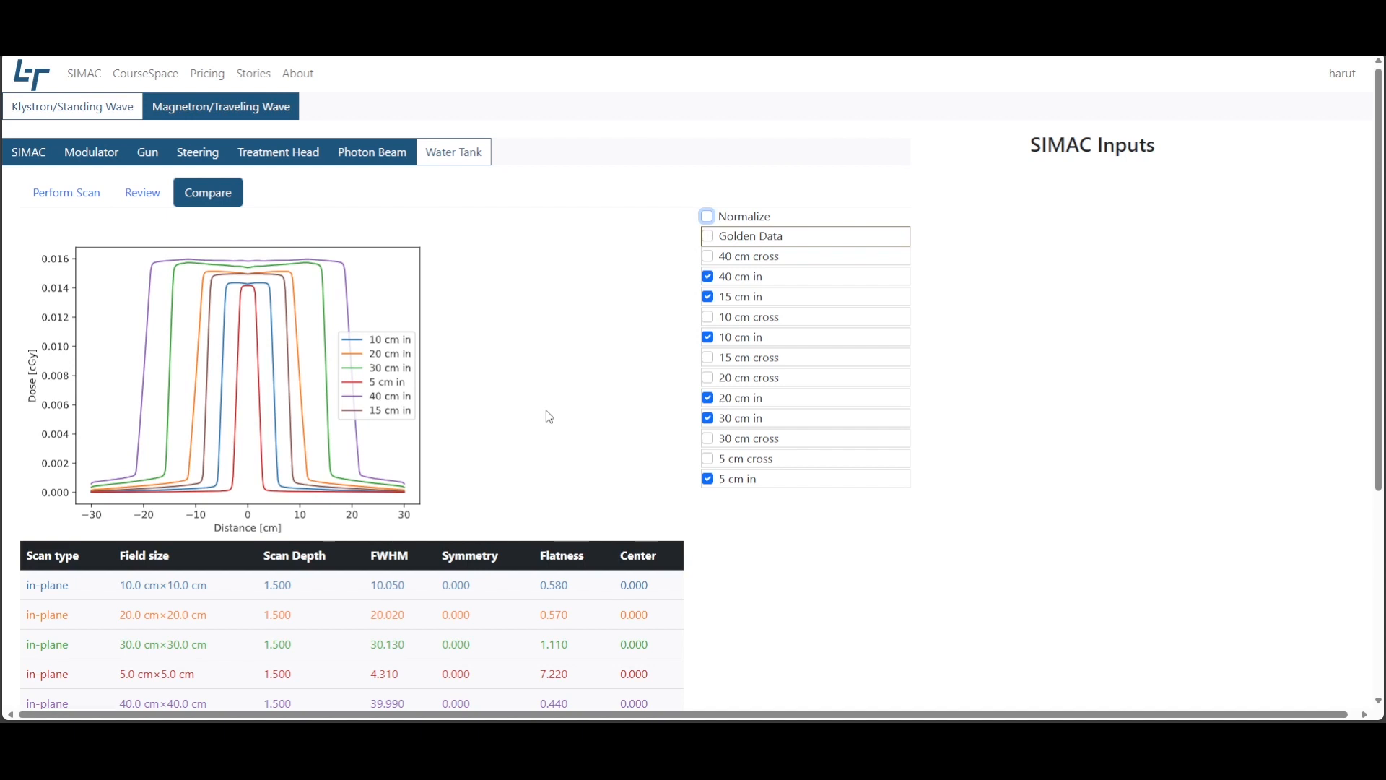
Reduce the comparison to the 30 cm field by overlaying only its in-plane and cross-plane scans
click(708, 277)
click(709, 298)
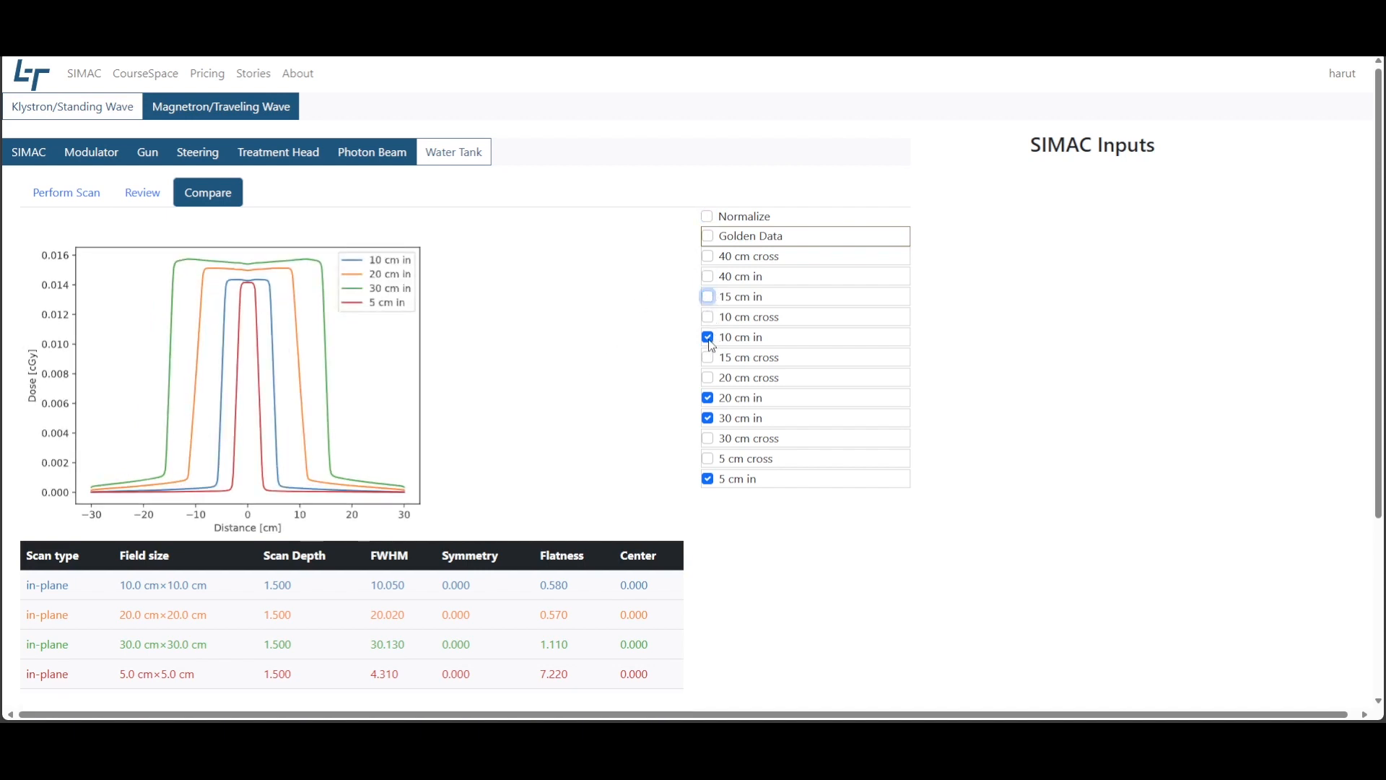
click(709, 338)
click(708, 398)
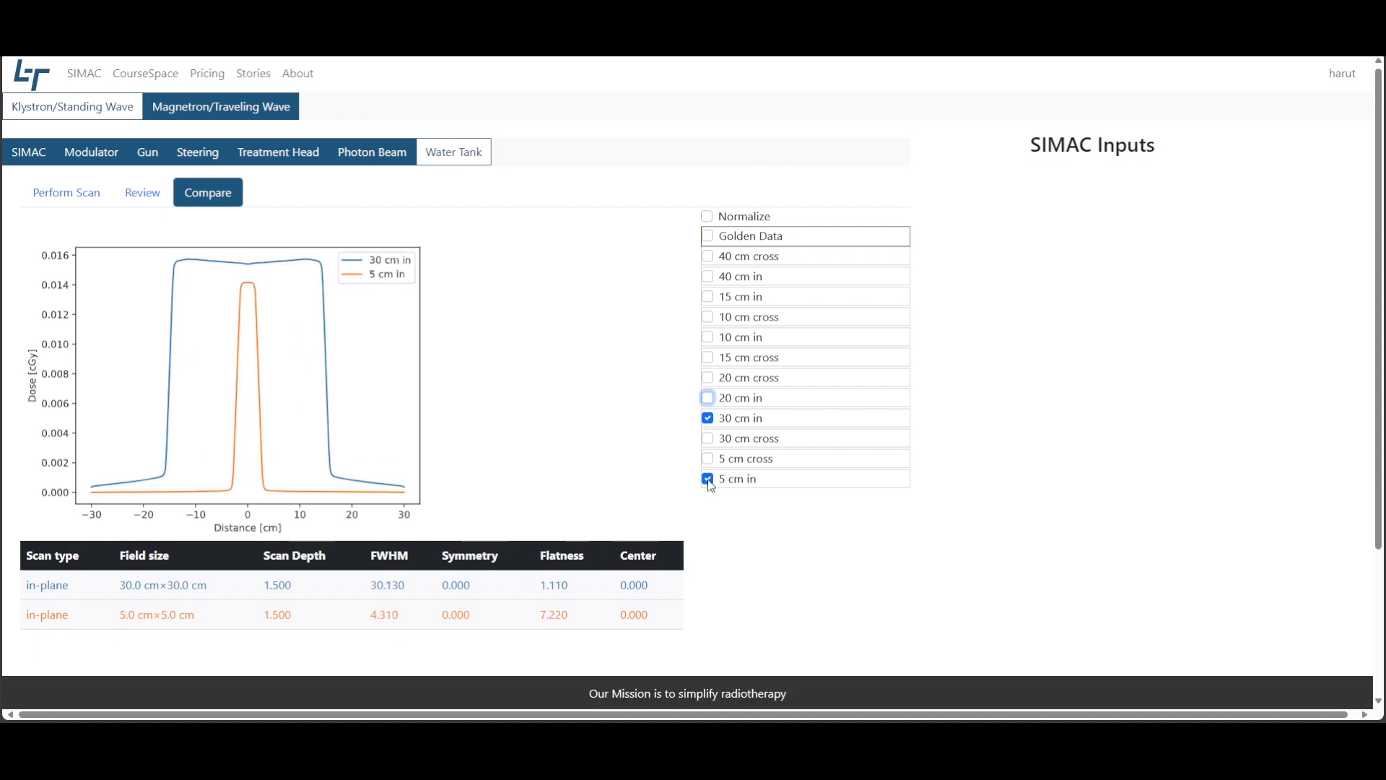
click(709, 481)
click(710, 440)
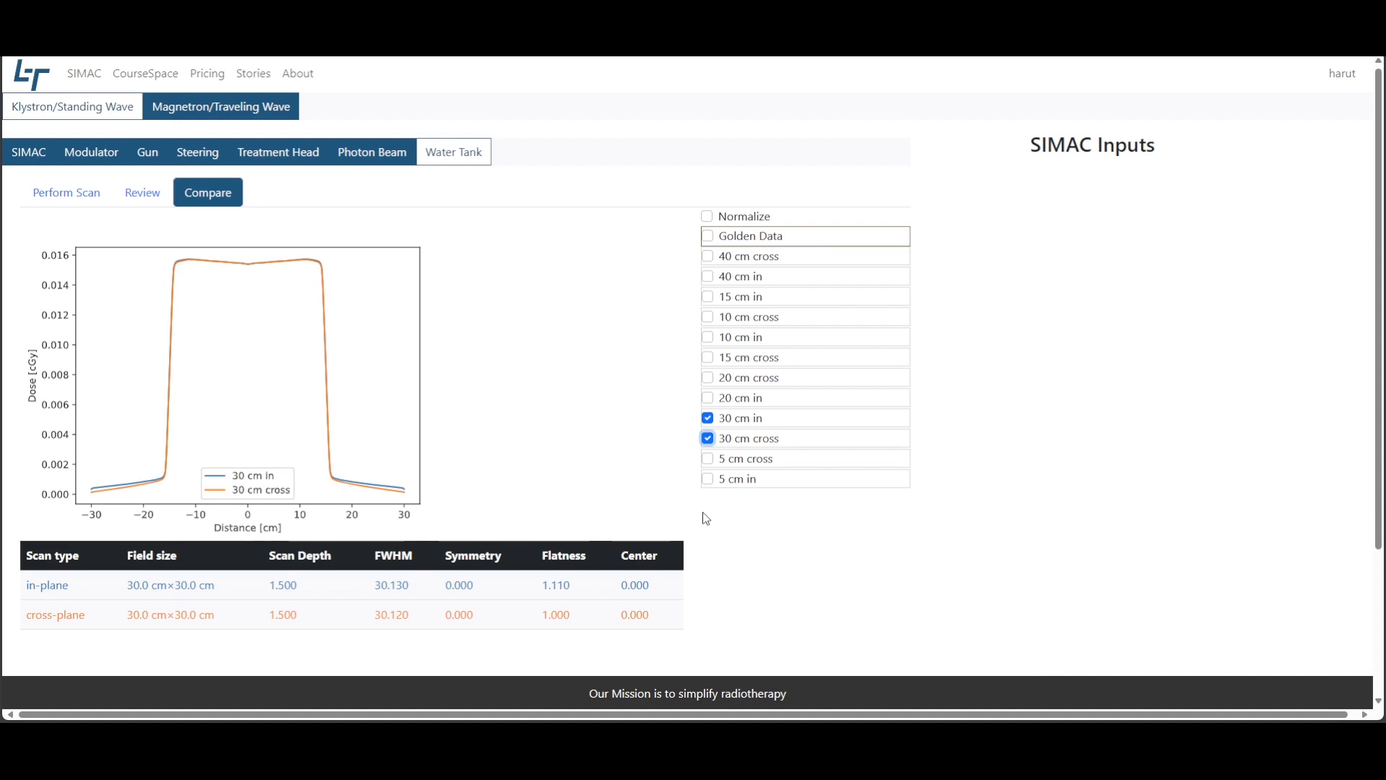
Replace the 30 cm profiles in the comparison with the 5, 10, 15, 20, 30 and 40 cm depth scans
click(708, 438)
click(711, 422)
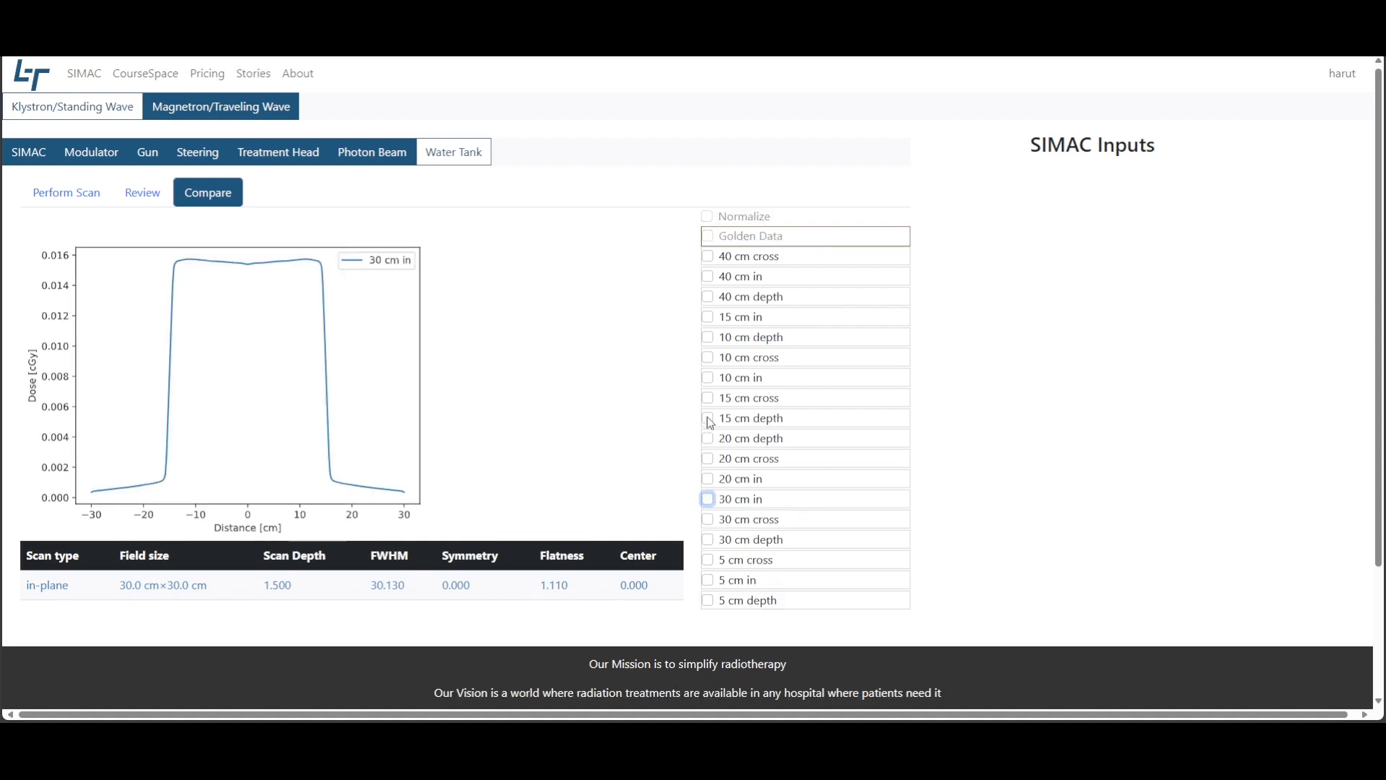
click(710, 299)
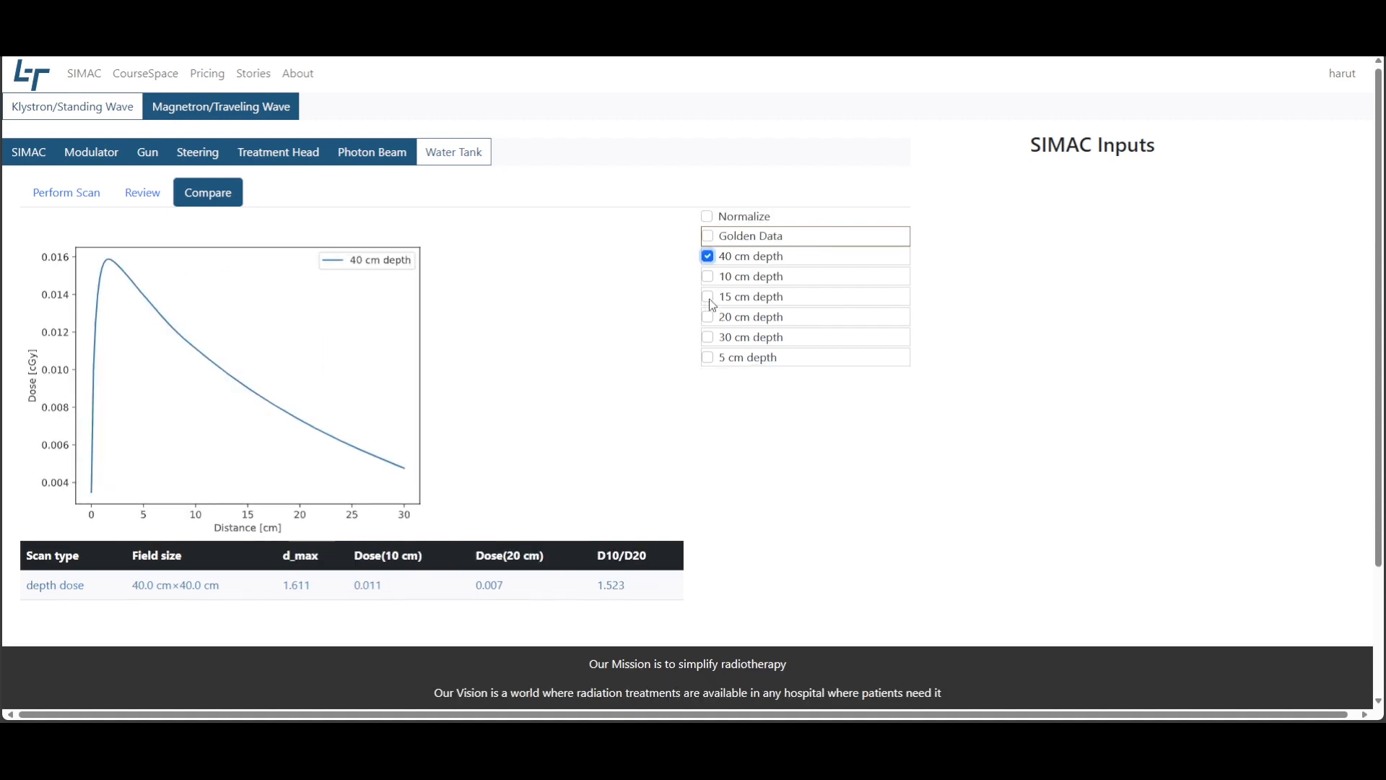
click(709, 278)
click(708, 298)
click(709, 317)
click(708, 338)
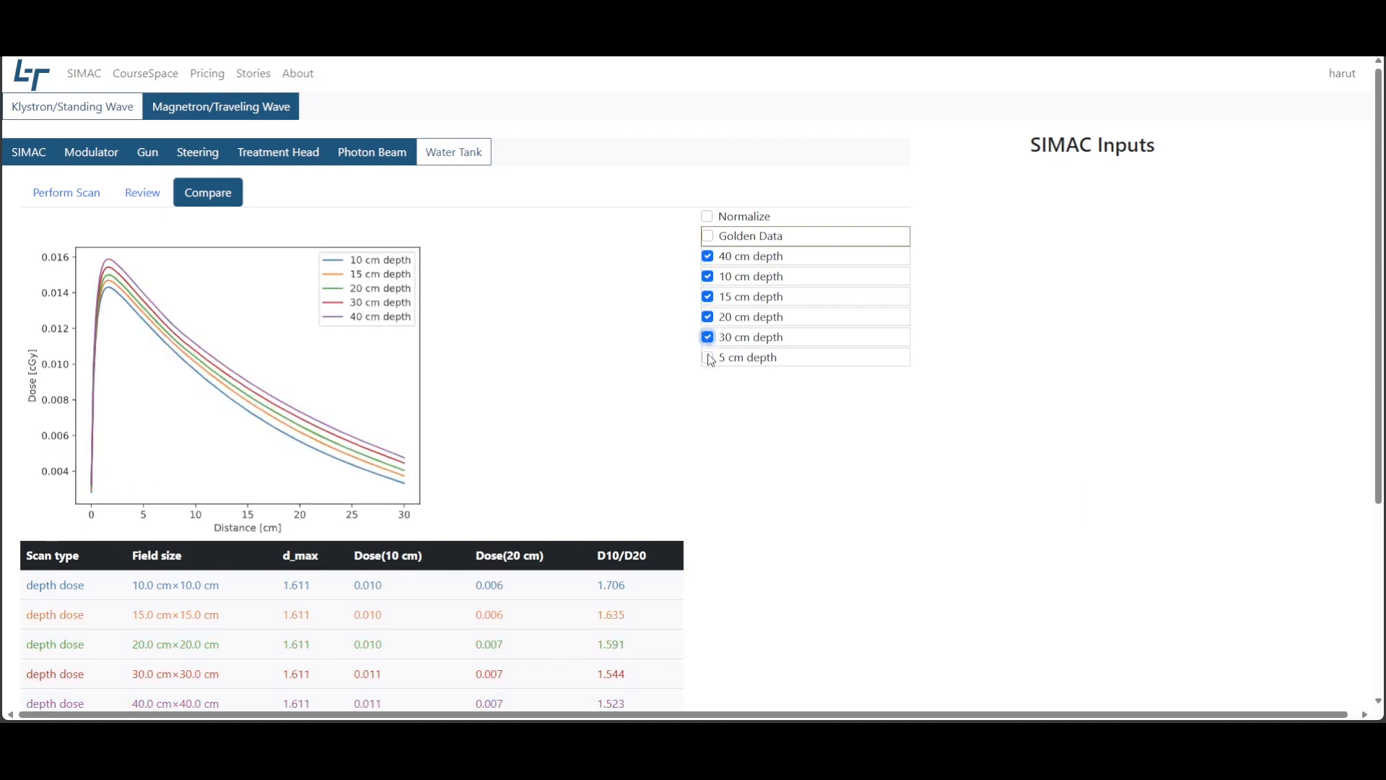
click(709, 358)
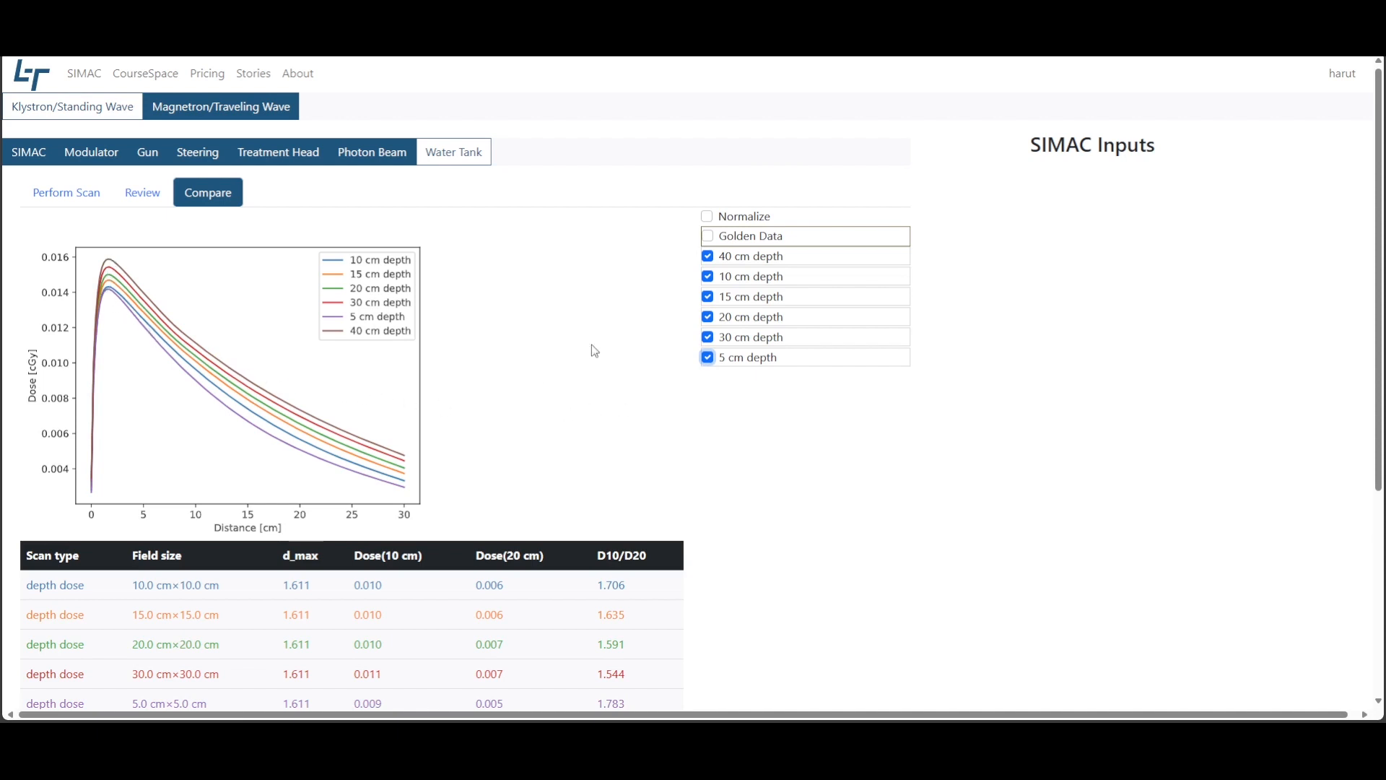
Normalize the depth dose curves and review the dose and D10/D20 table for all field sizes
click(708, 217)
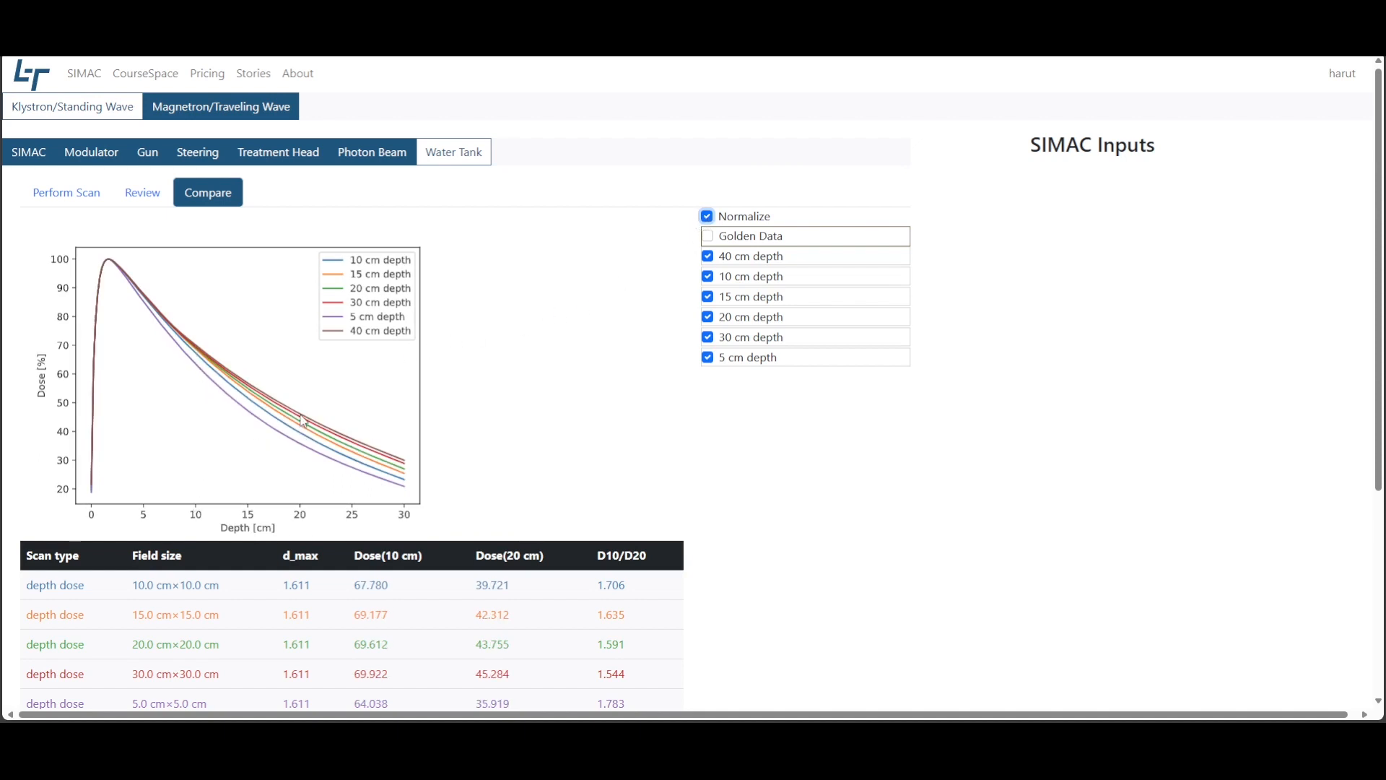
scroll(557, 492, down, 2)
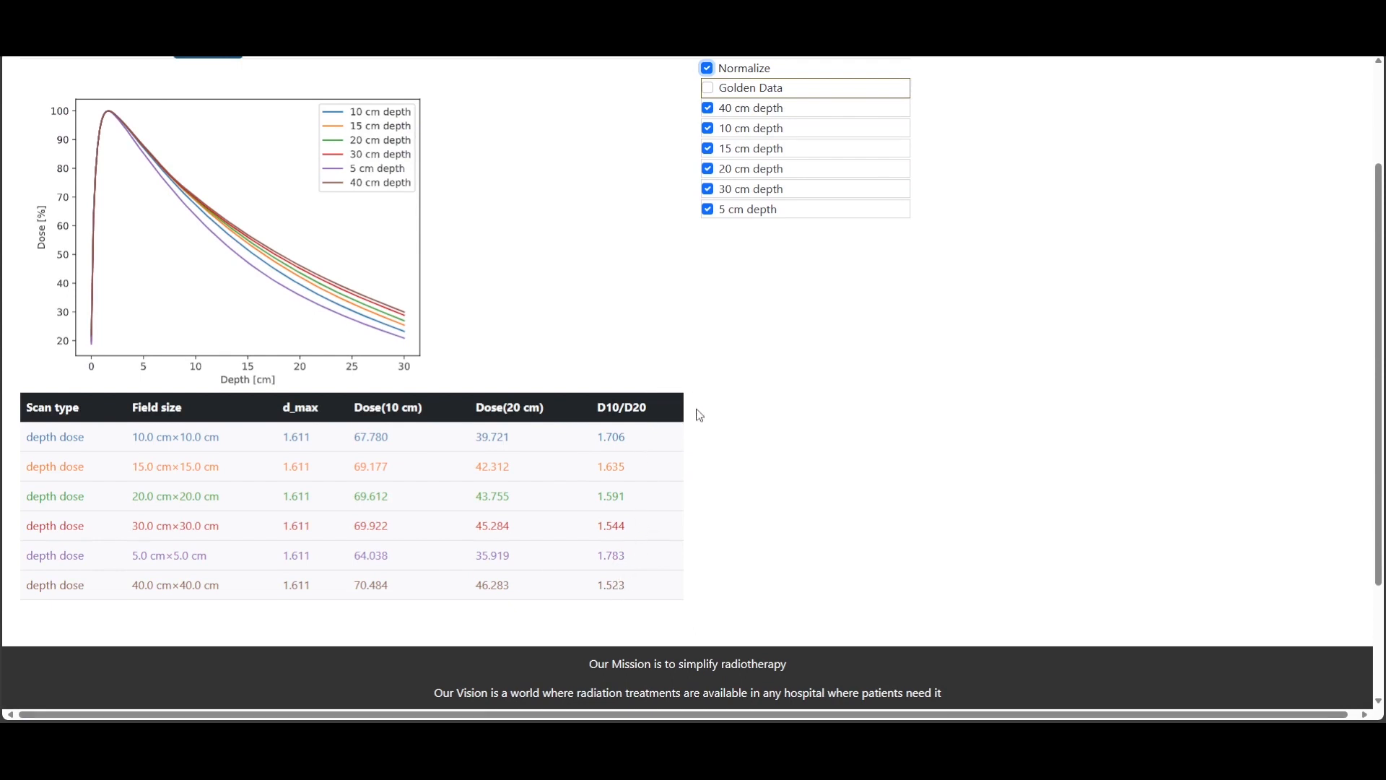
scroll(700, 415, up, 2)
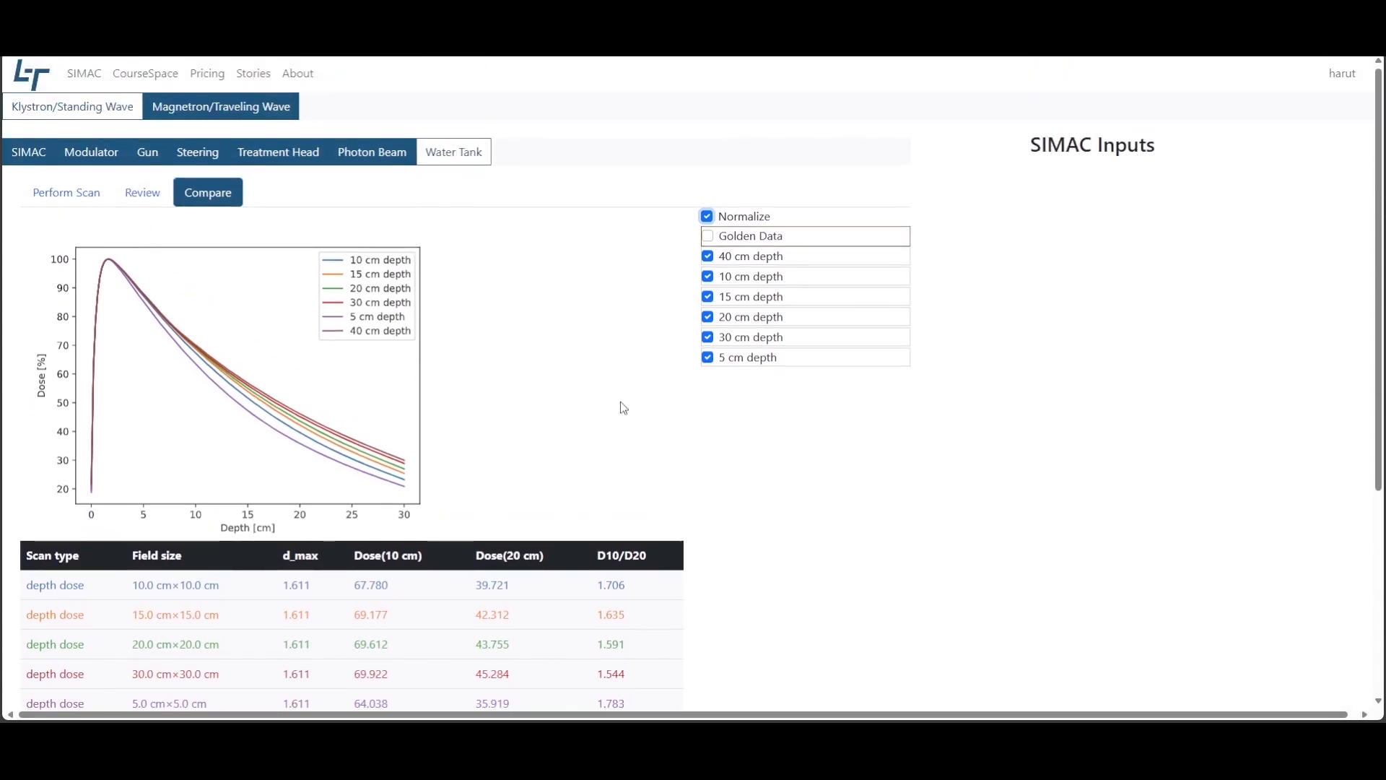